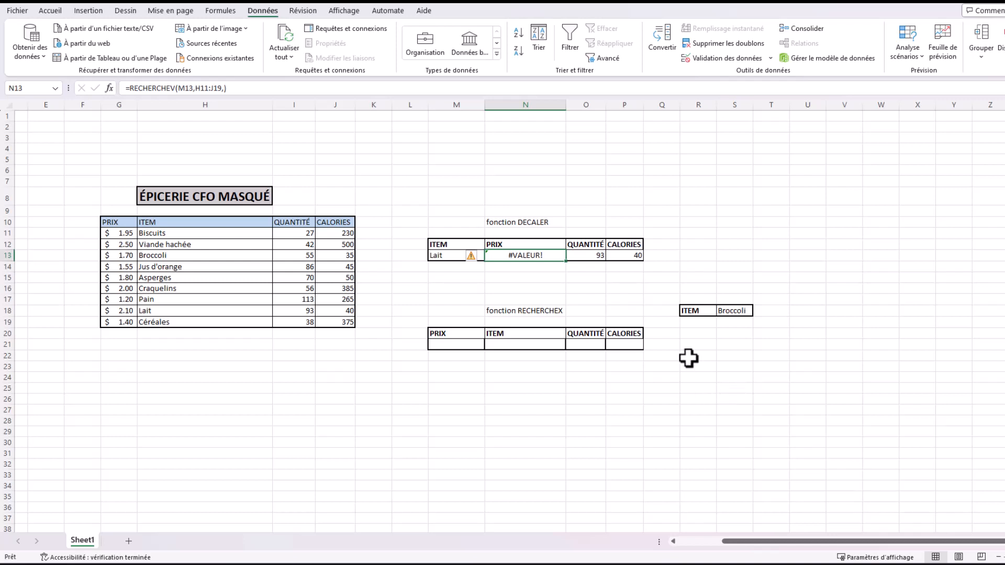
Step: Examine the RECHERCHEV formulas in the PRIX and QUANTITÉ cells N13 and O13 against the grocery source table
double_click(510, 255)
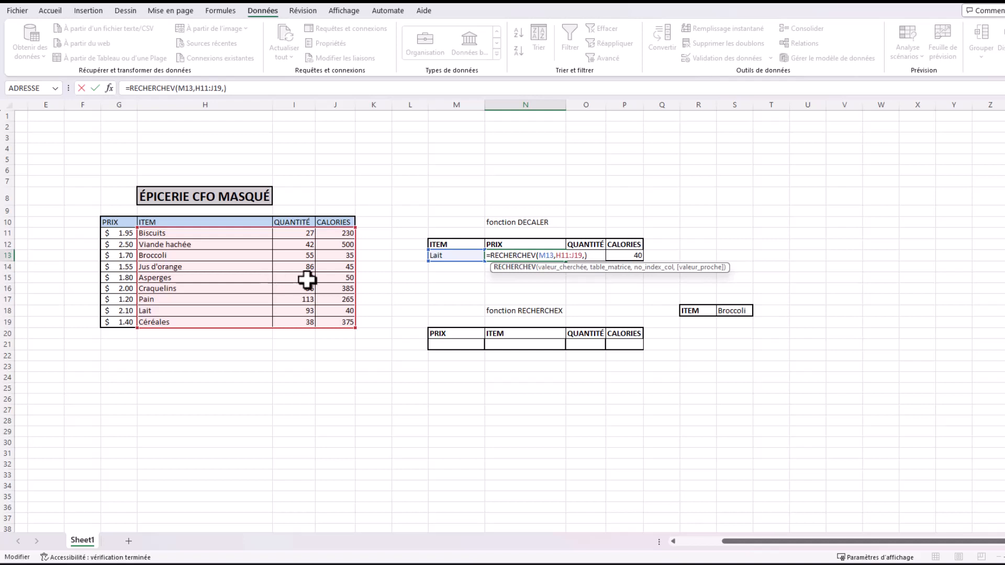
key(Tab)
key(F2)
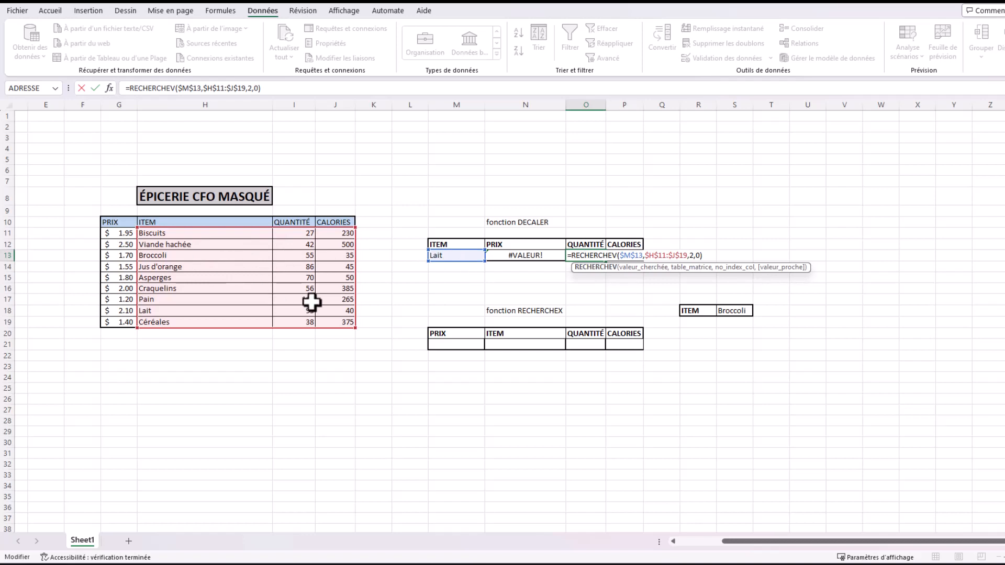
click(690, 256)
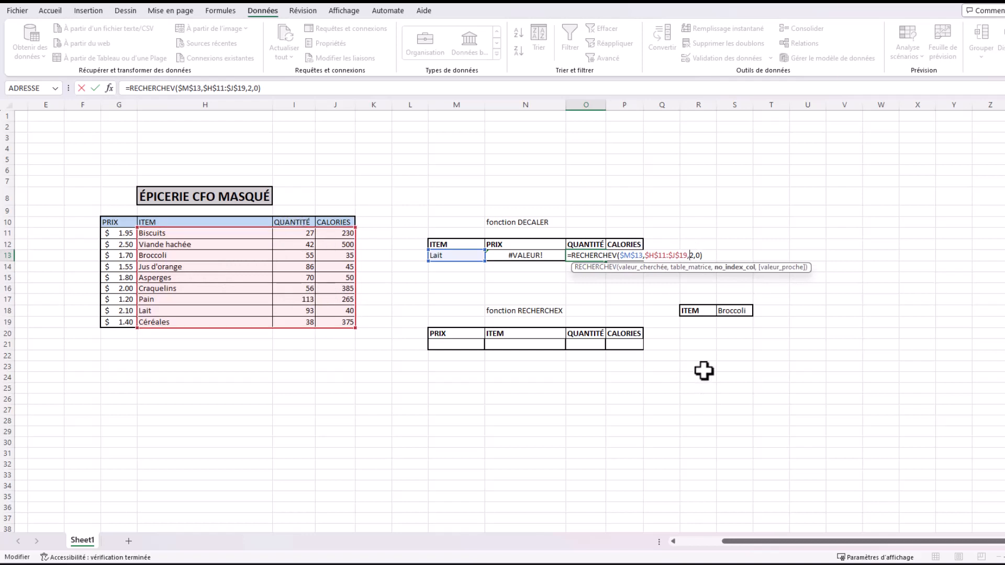
key(Return)
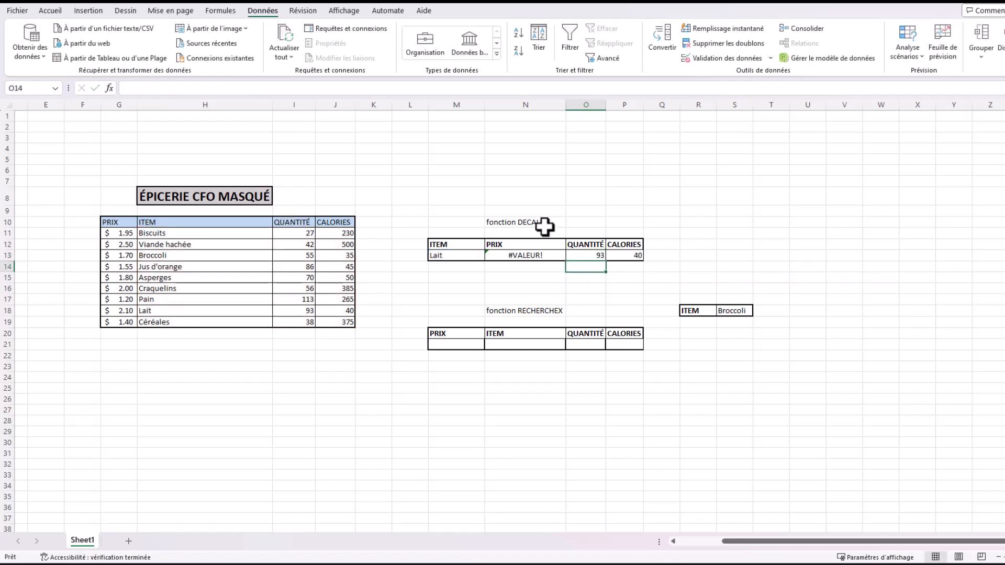
key(Up)
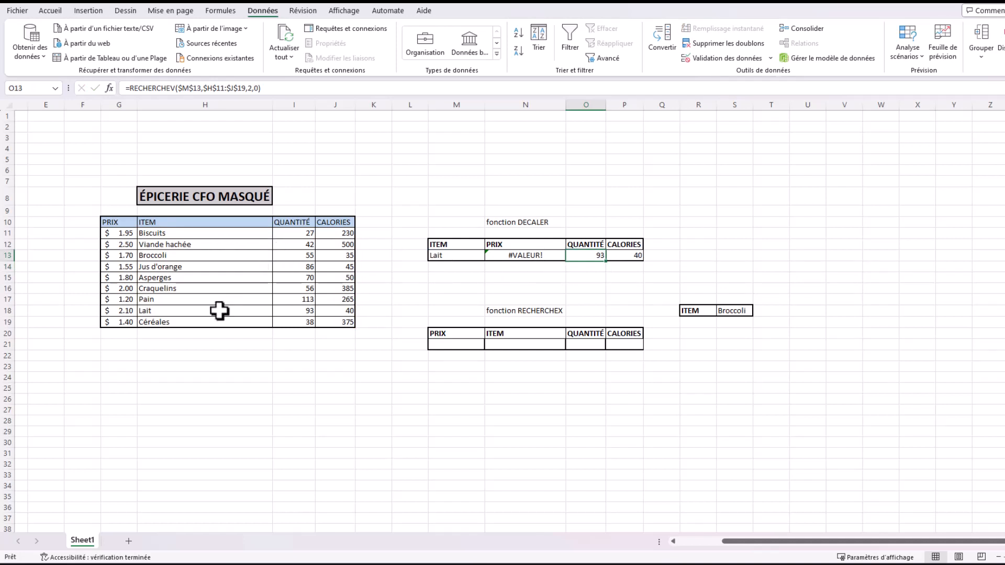
click(309, 311)
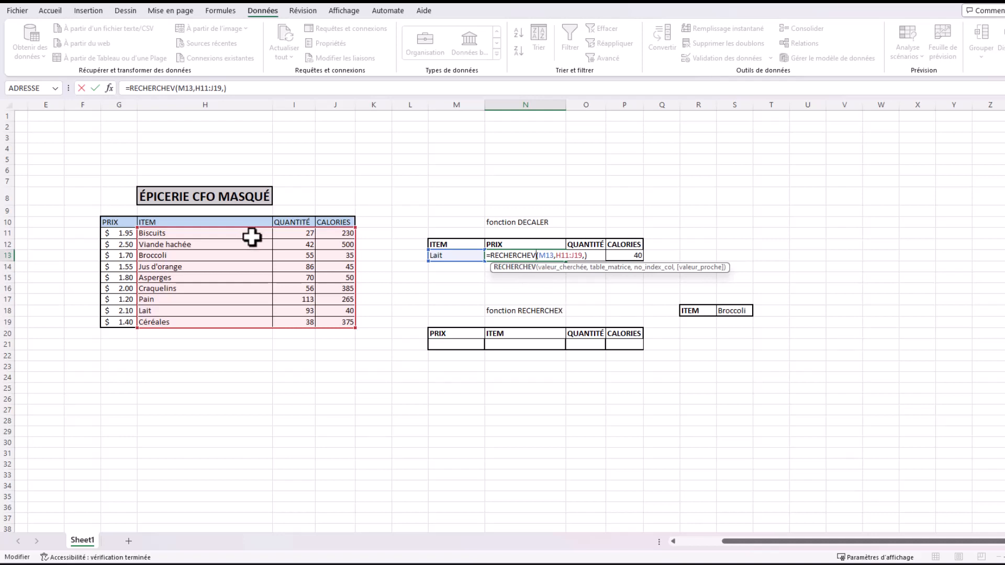
click(114, 223)
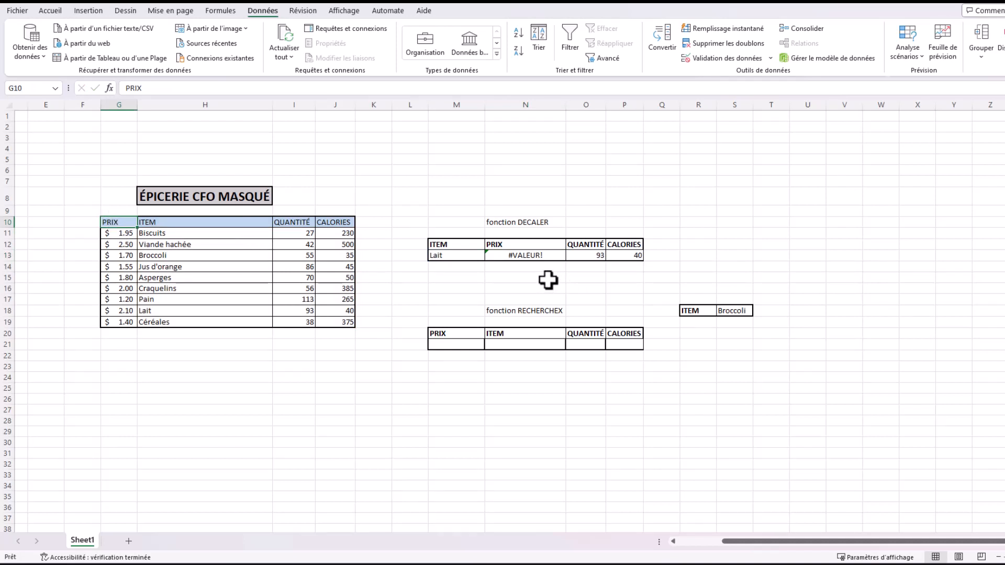
Step: Try a column index of 0 in the RECHERCHEV formula in PRIX cell N13
double_click(535, 256)
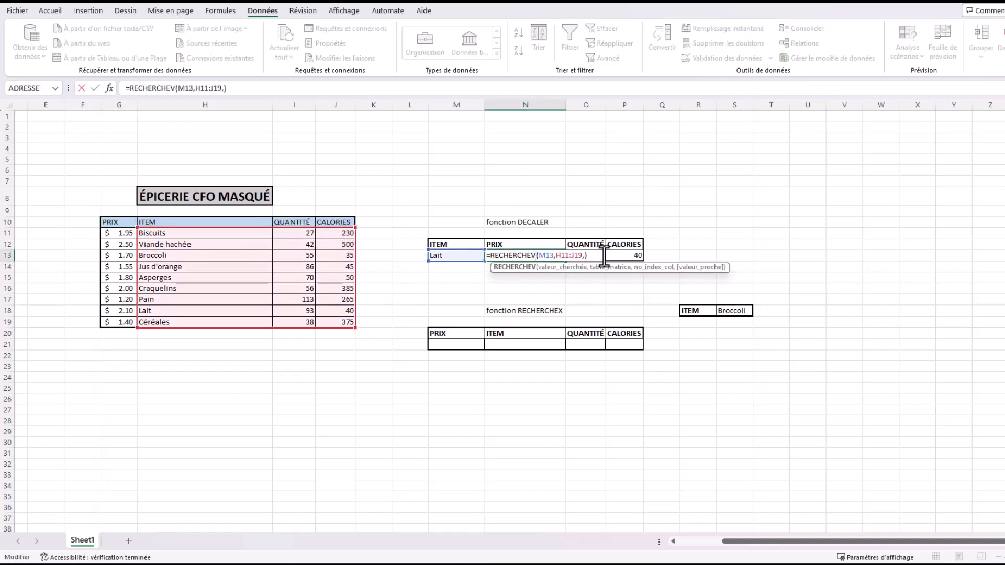
click(582, 255)
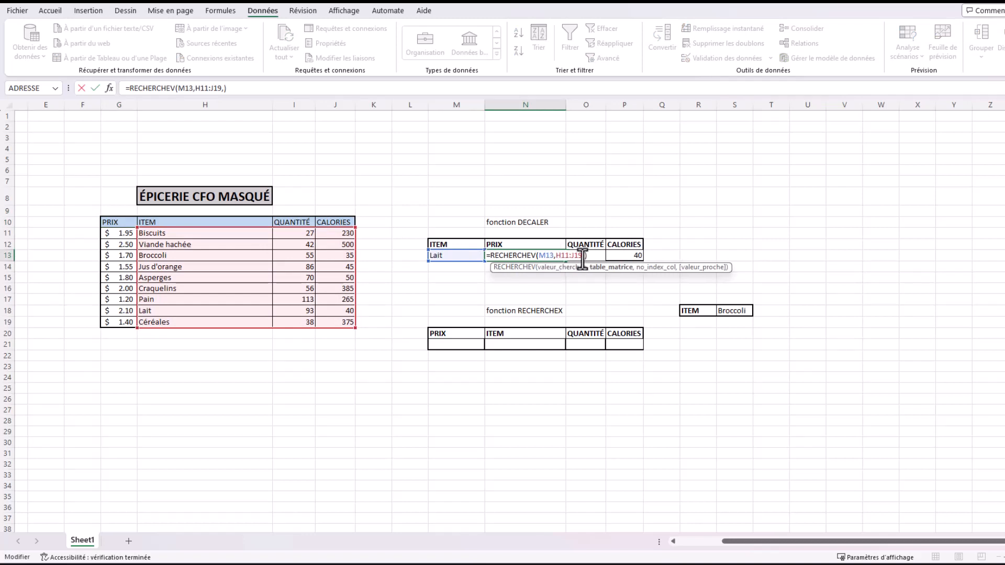
click(584, 256)
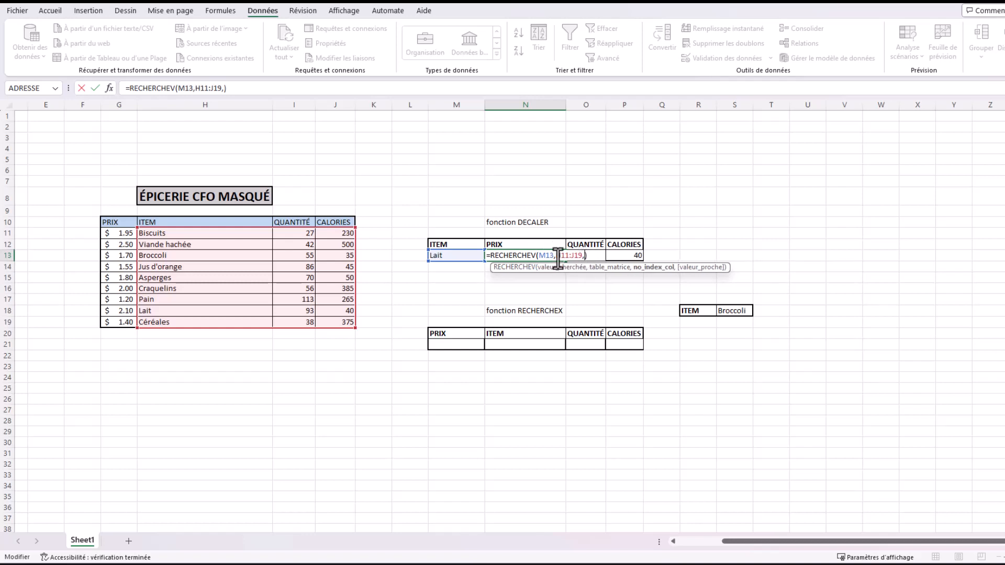
click(549, 256)
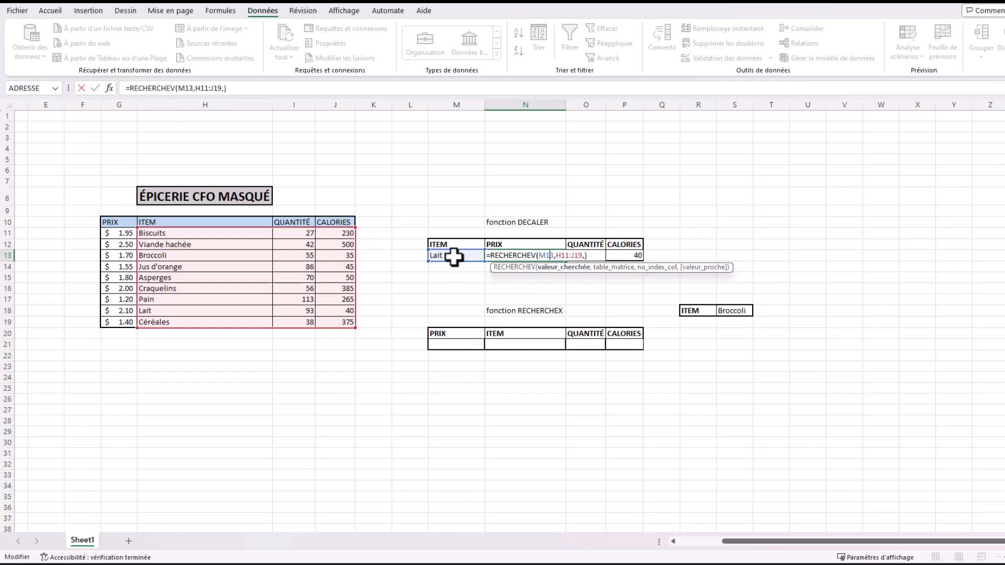
click(567, 256)
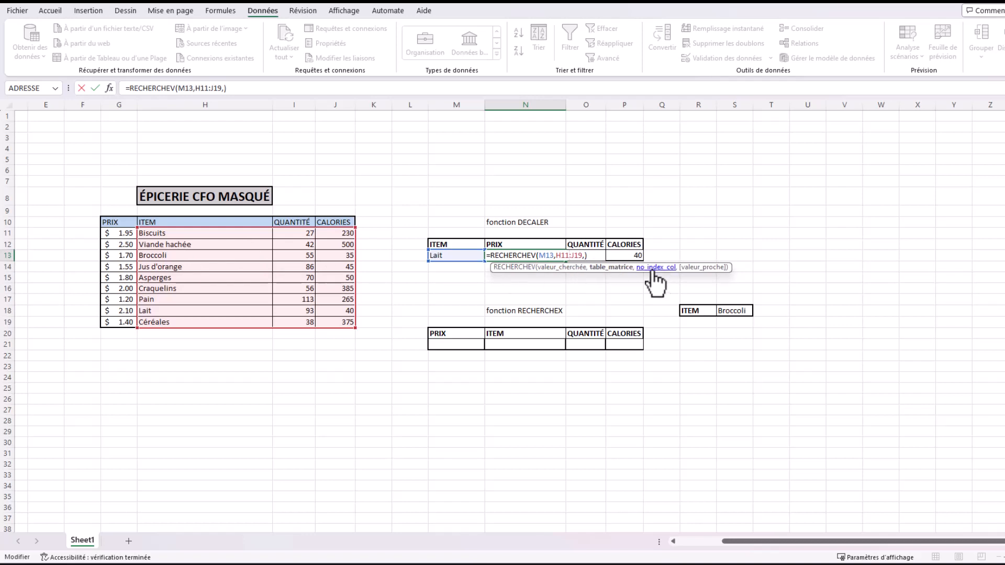
click(586, 259)
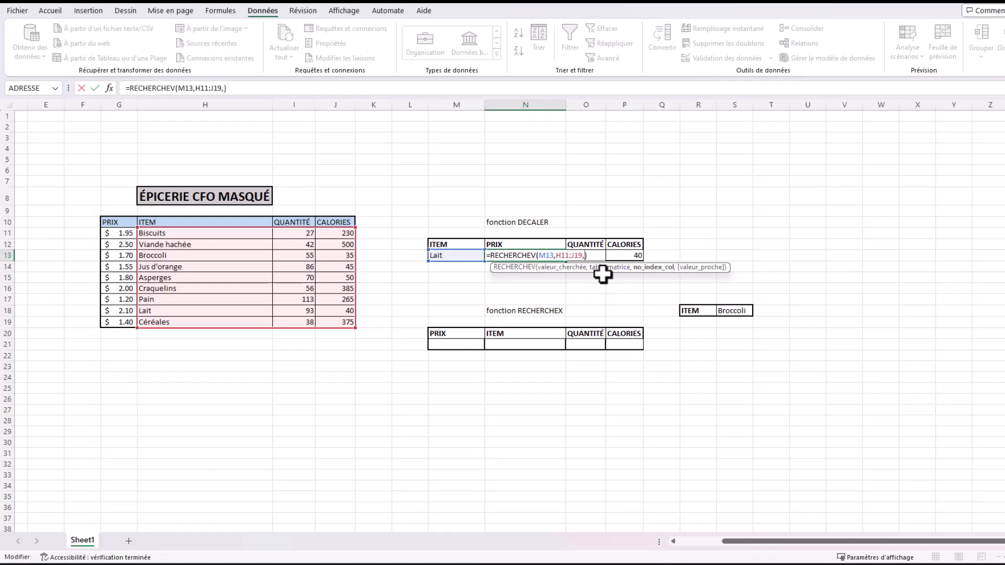
text(0)
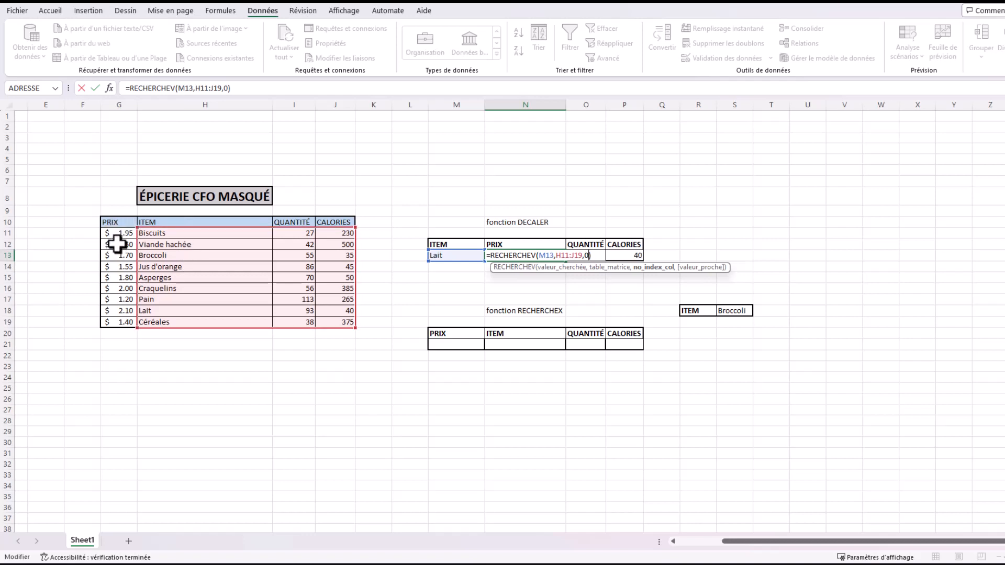
key(Return)
Step: Try a column index of -1 in the RECHERCHEV formula in PRIX cell N13
click(510, 256)
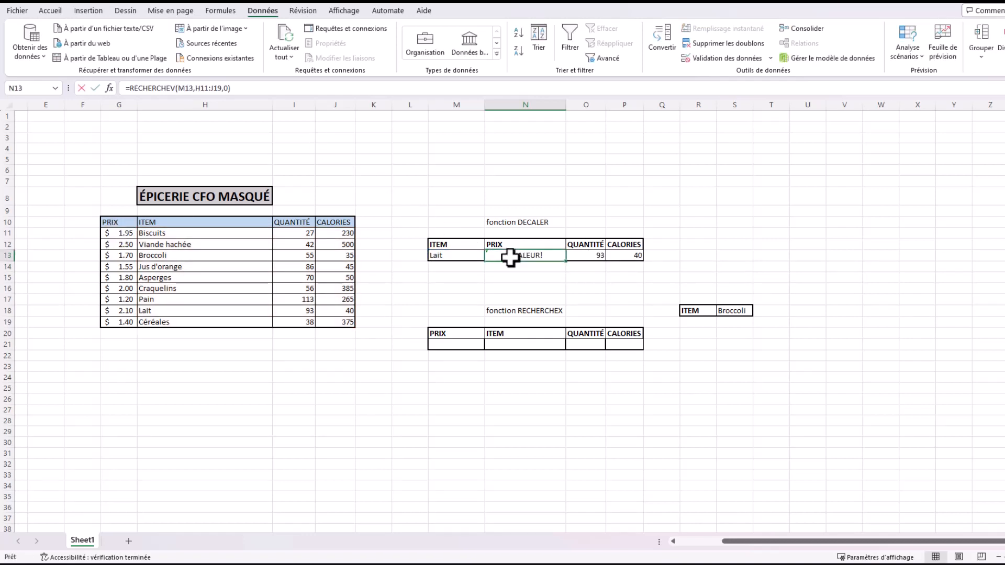
double_click(511, 257)
click(585, 256)
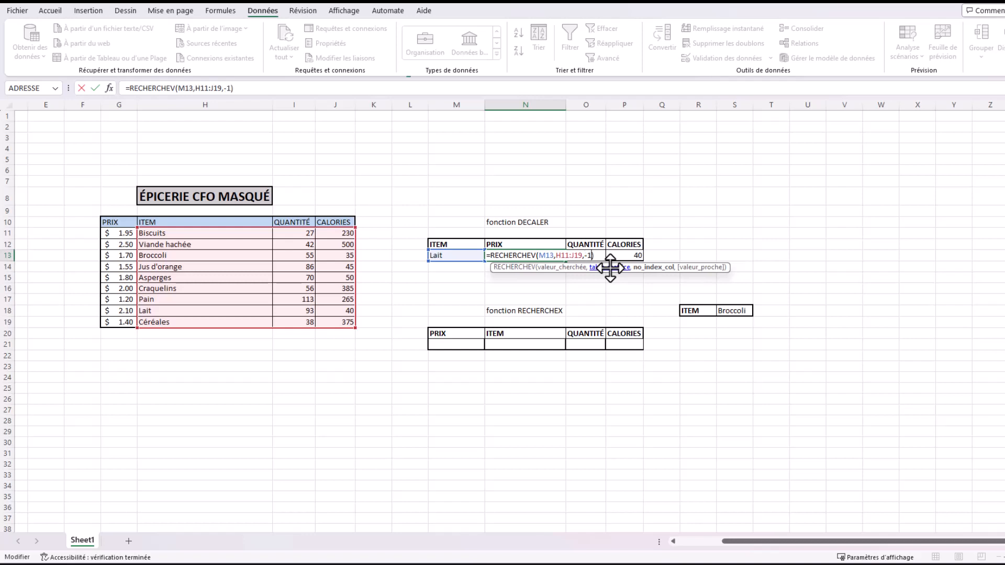
key(Return)
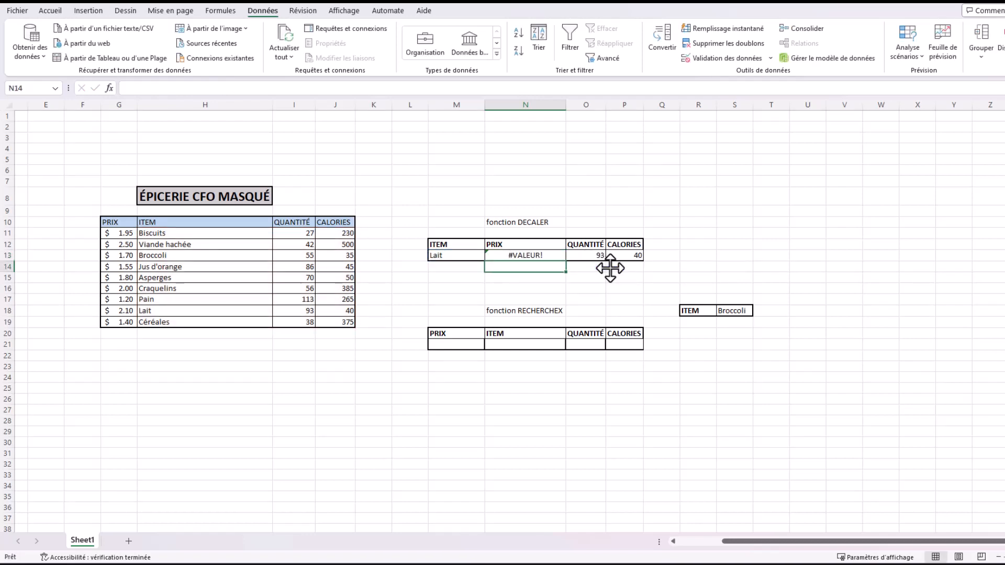
Step: Try the RECHERCHEV formula in N13 with the table range G11:J19 and a column index of 1
click(534, 253)
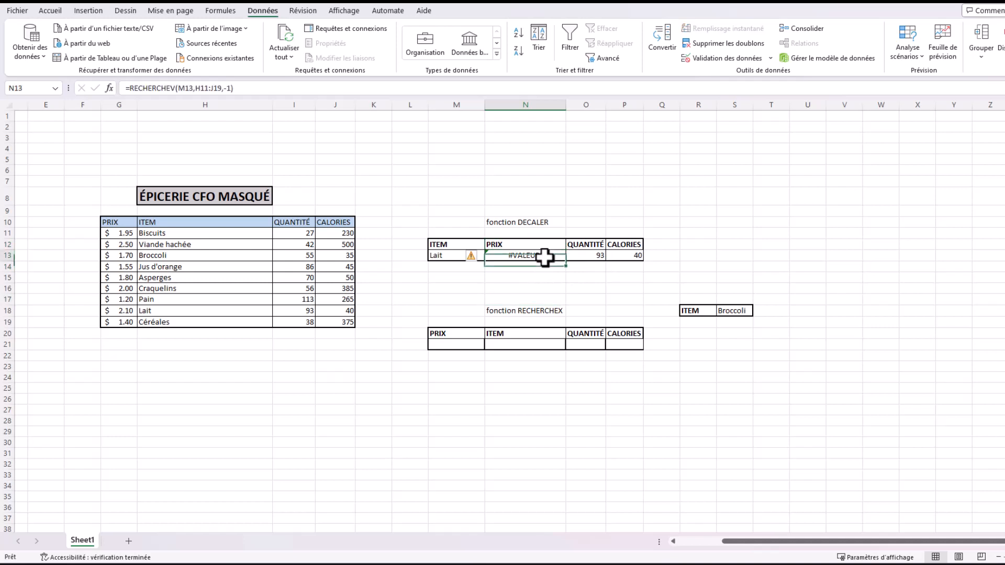
double_click(545, 257)
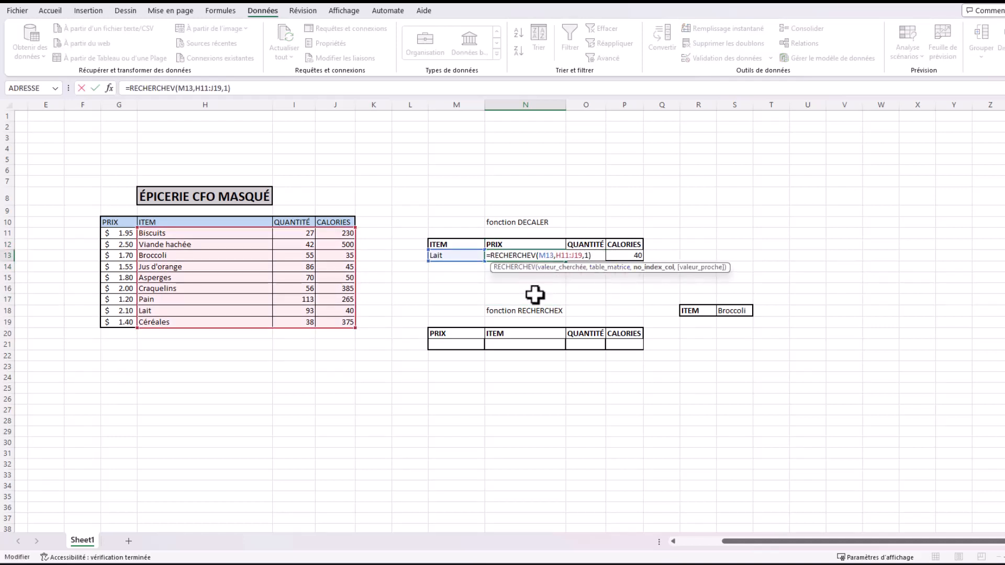
click(561, 255)
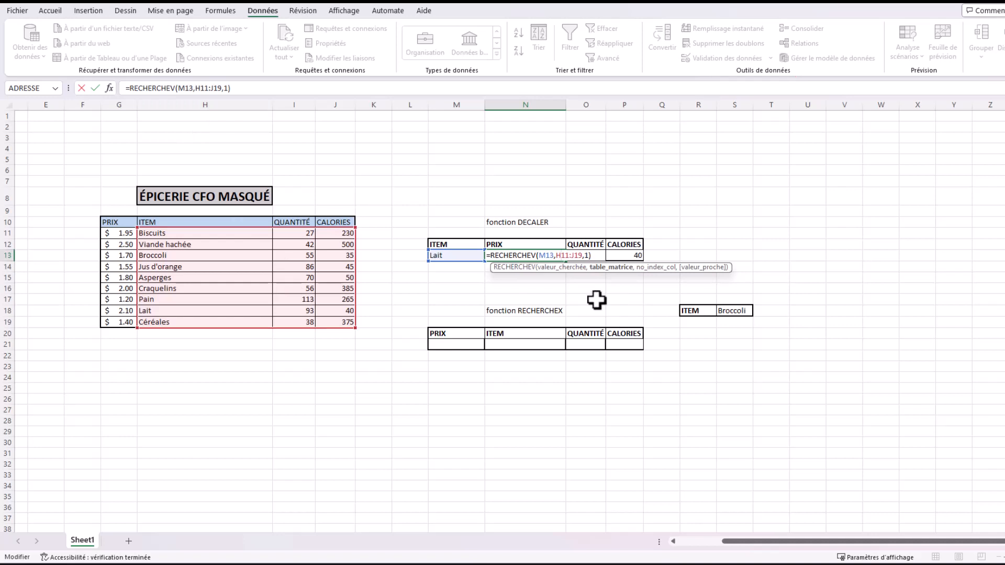
key(BackSpace)
text(g)
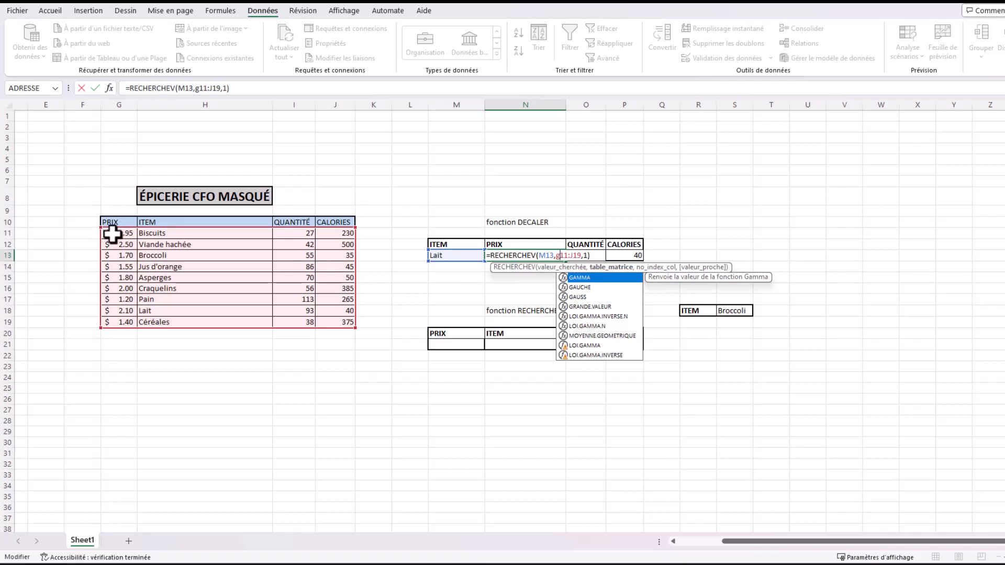
key(Return)
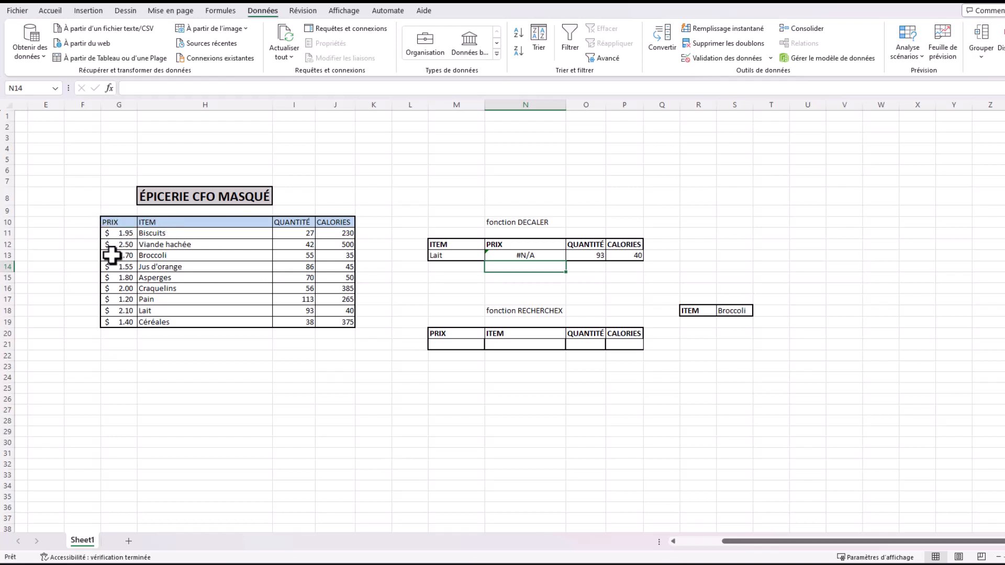
Step: Clear the RECHERCHEV formula from PRIX cell N13 in the table under "fonction DECALER"
click(534, 256)
key(Delete)
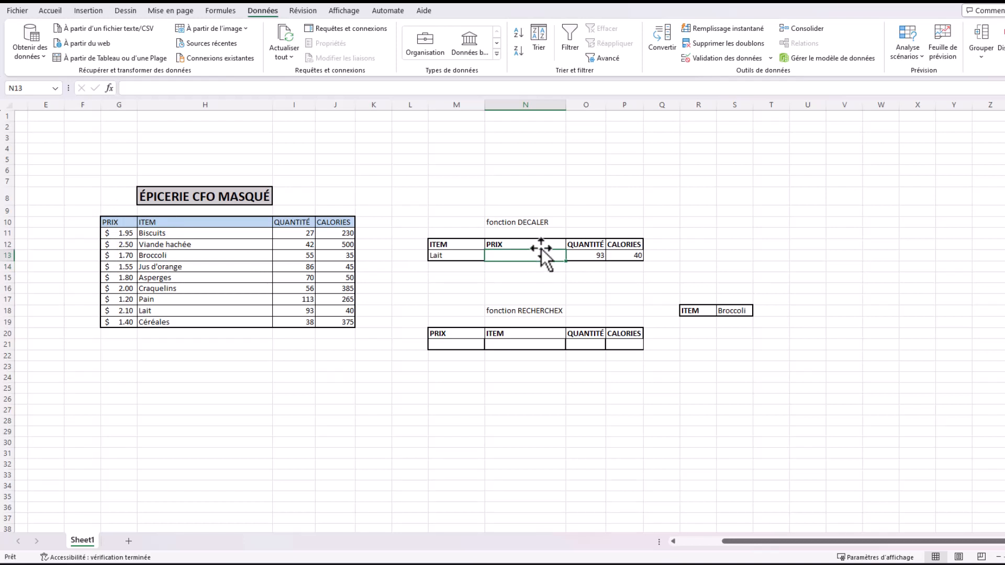
click(539, 222)
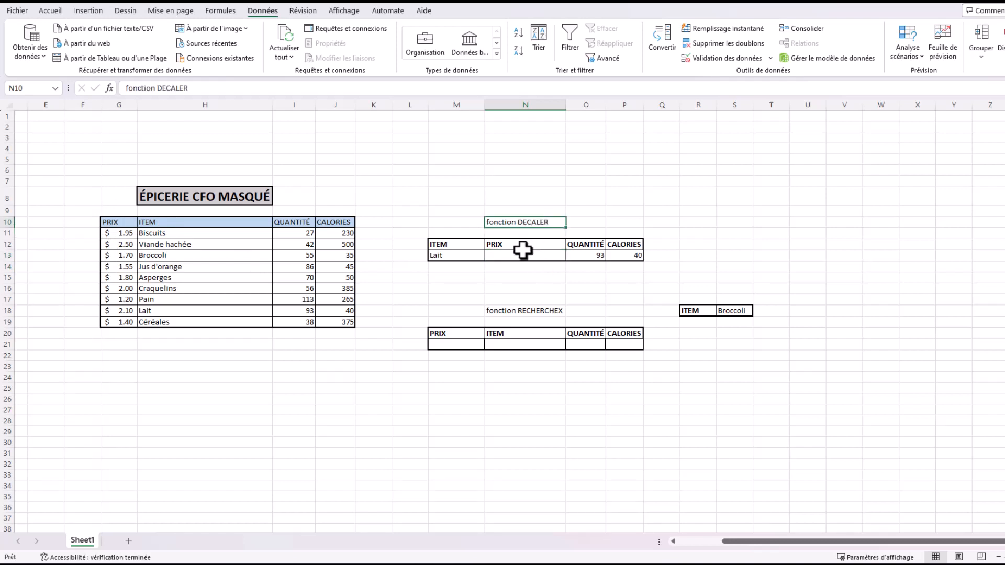
Step: Enter =EQUIV(M13,H11:H19,0) in N13 to find the item's position in the ITEM column with an exact match
click(515, 257)
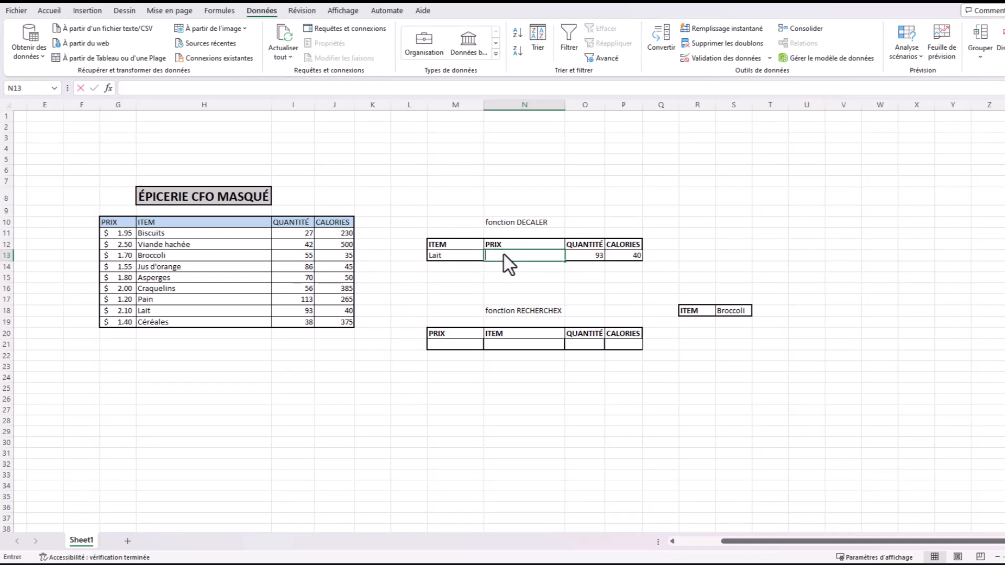
text(=equic)
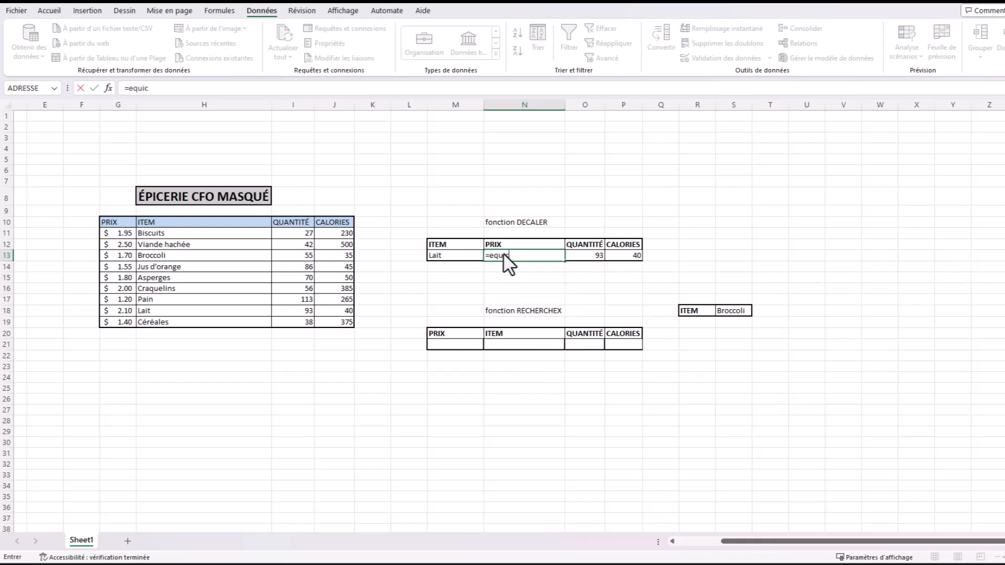
key(BackSpace)
text(v()
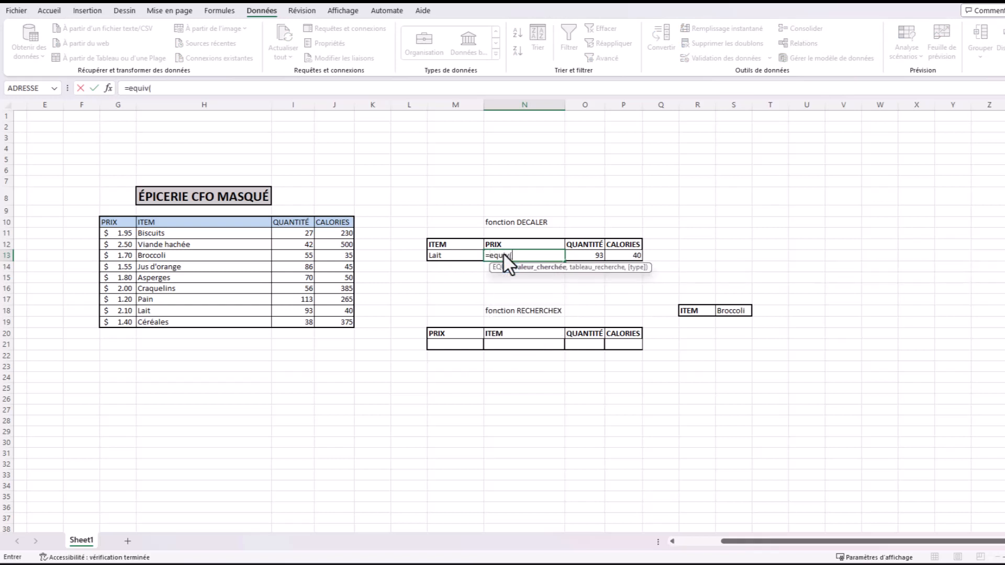
click(453, 255)
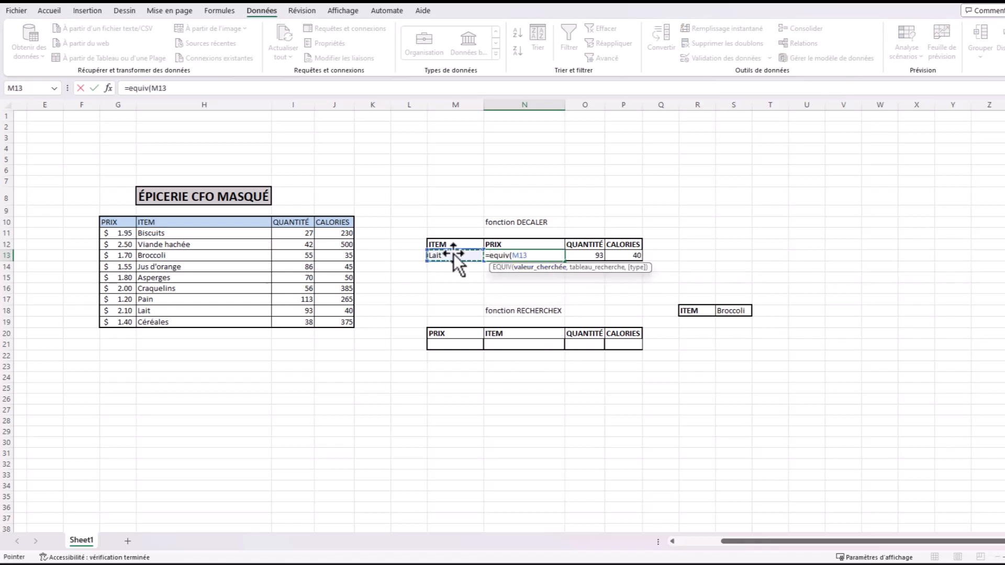
text(,)
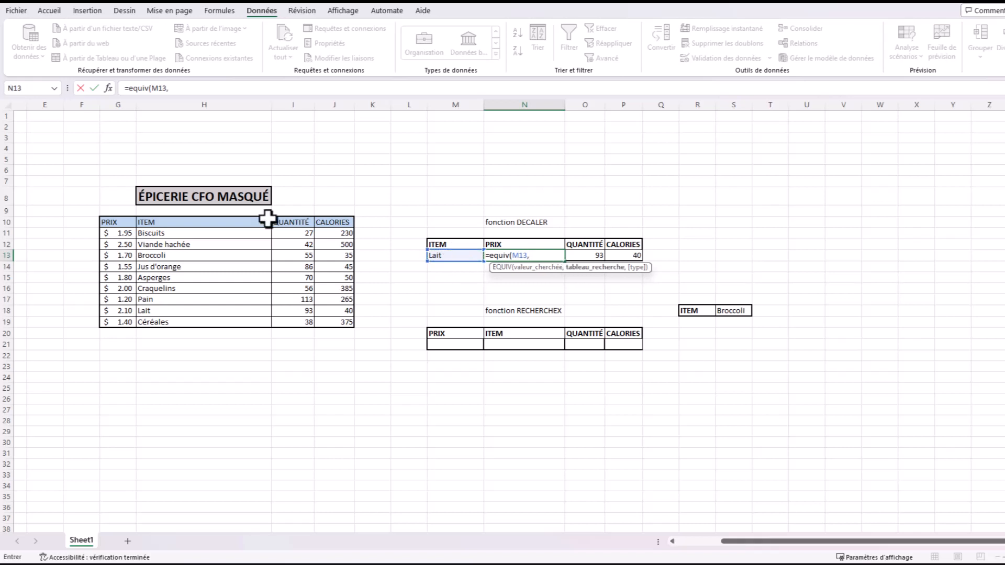
drag(205, 235, 197, 327)
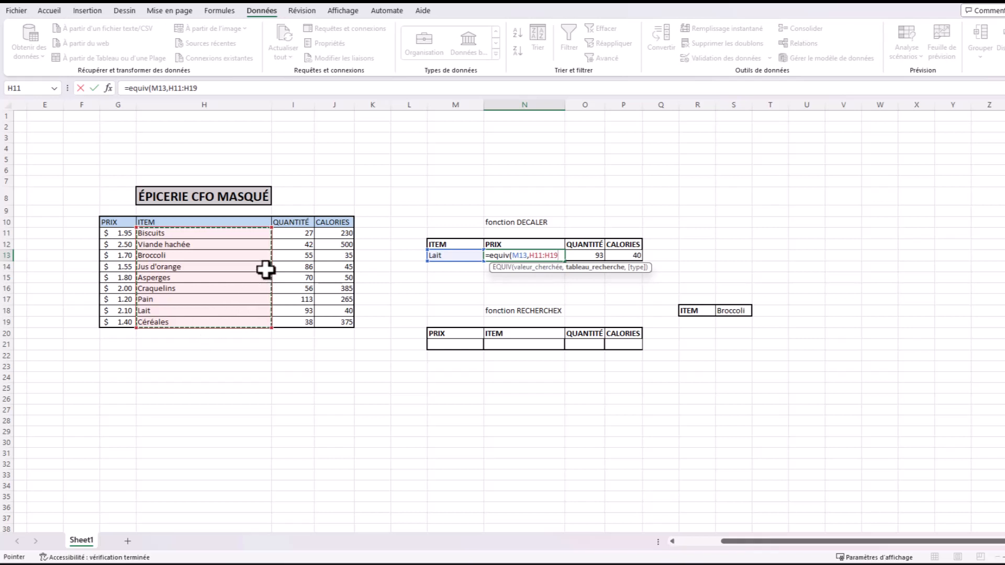
text(,)
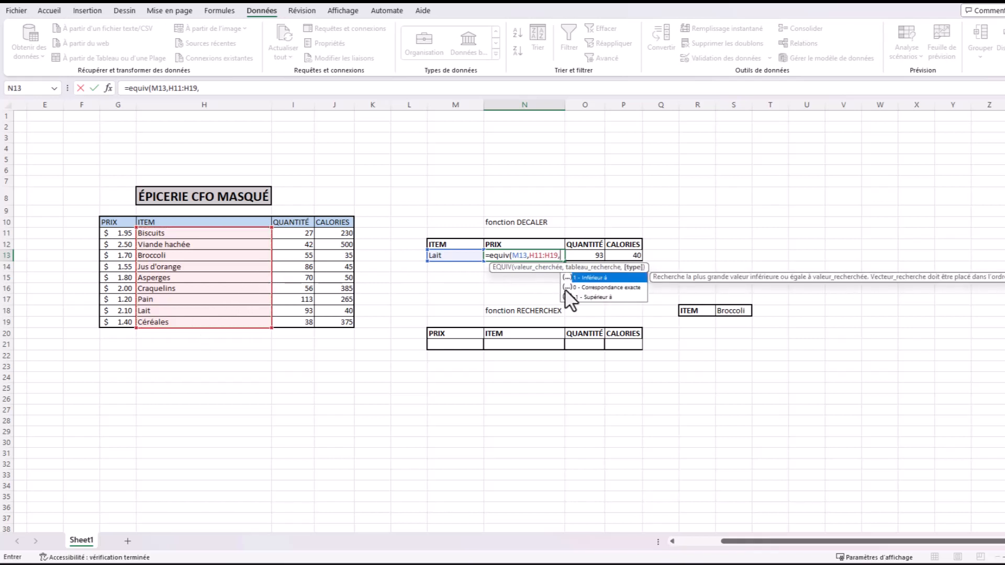
double_click(606, 287)
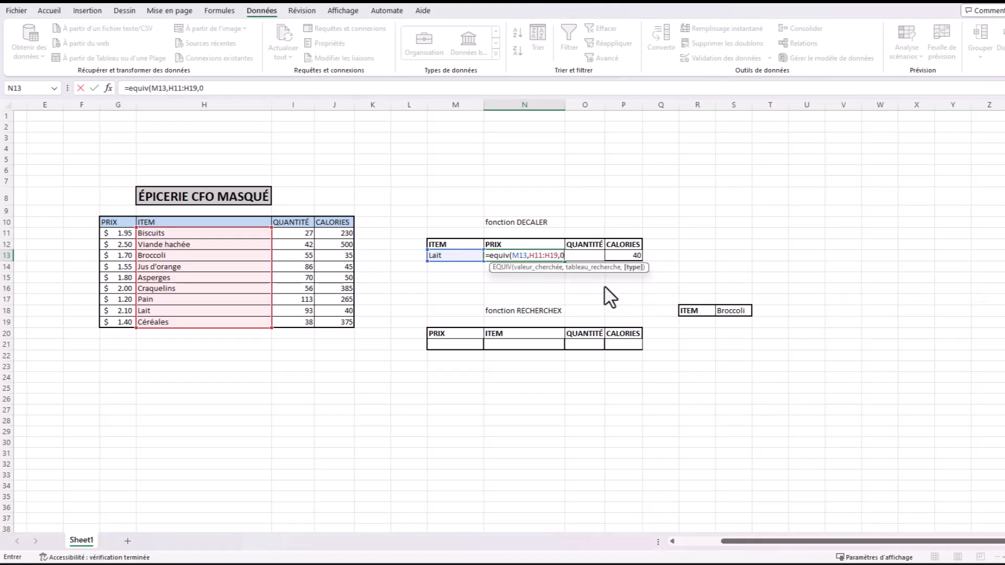
text())
key(Return)
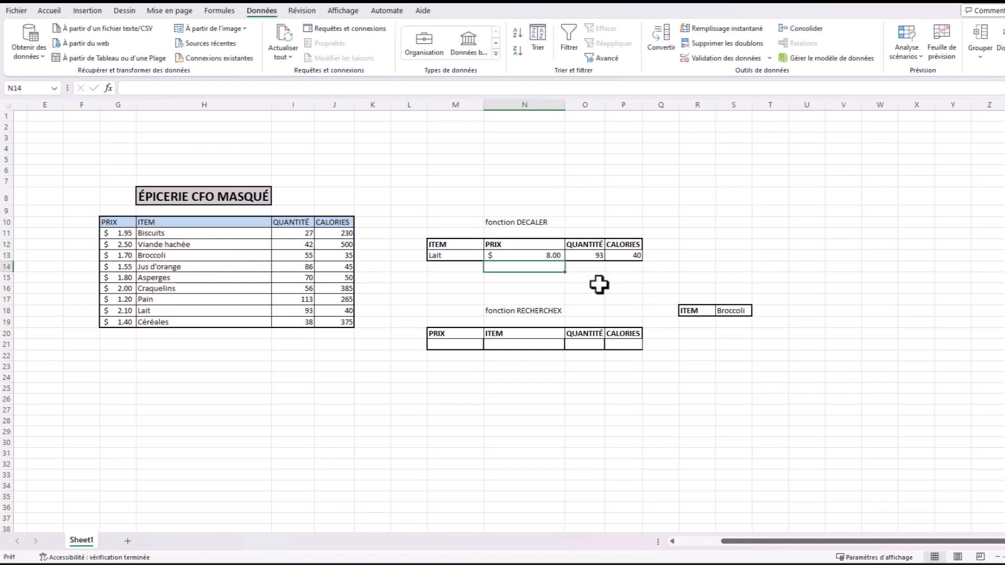
Step: Set the number format of PRIX cell N13 to Standard
click(523, 256)
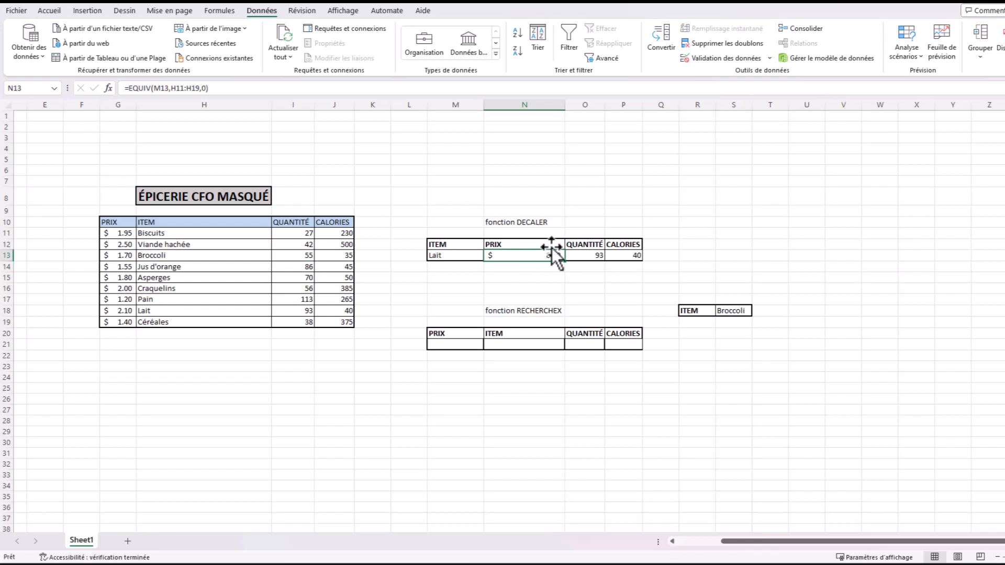
click(47, 10)
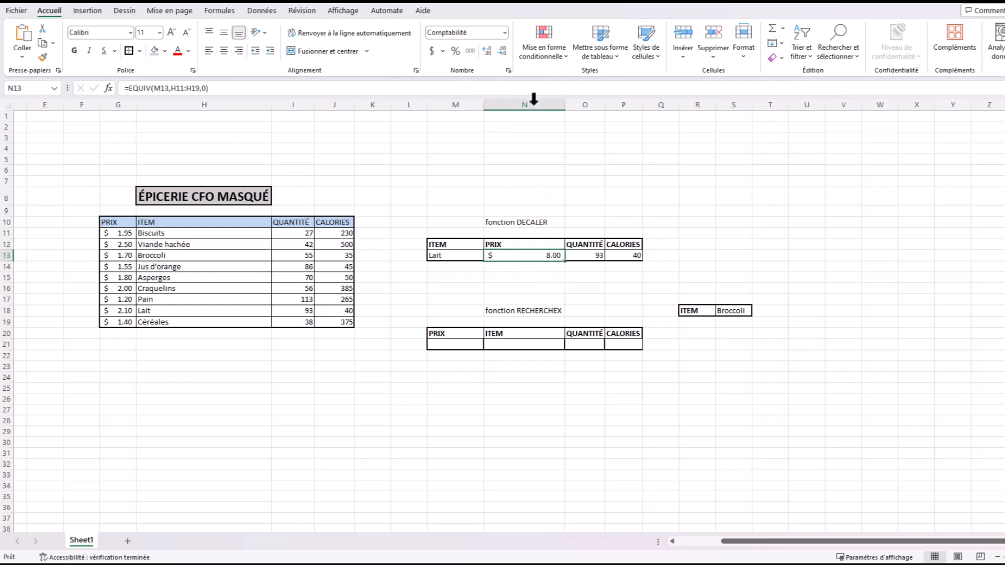
click(502, 34)
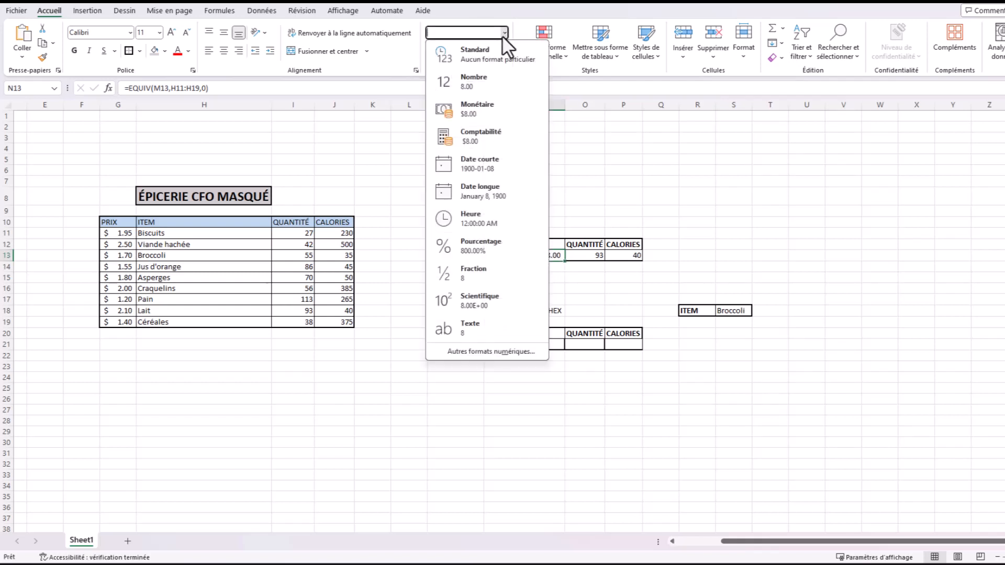
click(484, 56)
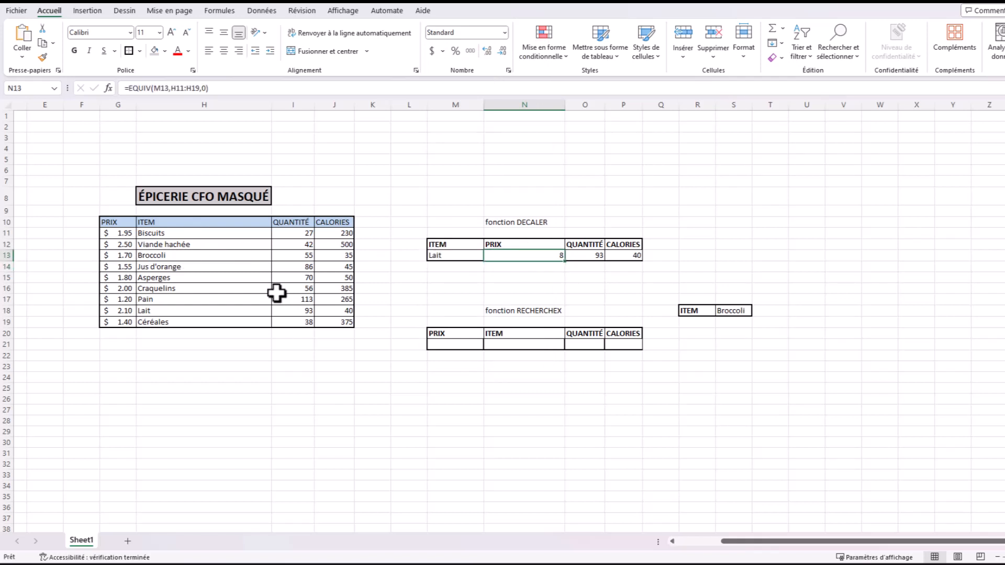
Step: Count down the ITEM column from Biscuits in H11 to Lait to check the position that EQUIV returns
click(455, 256)
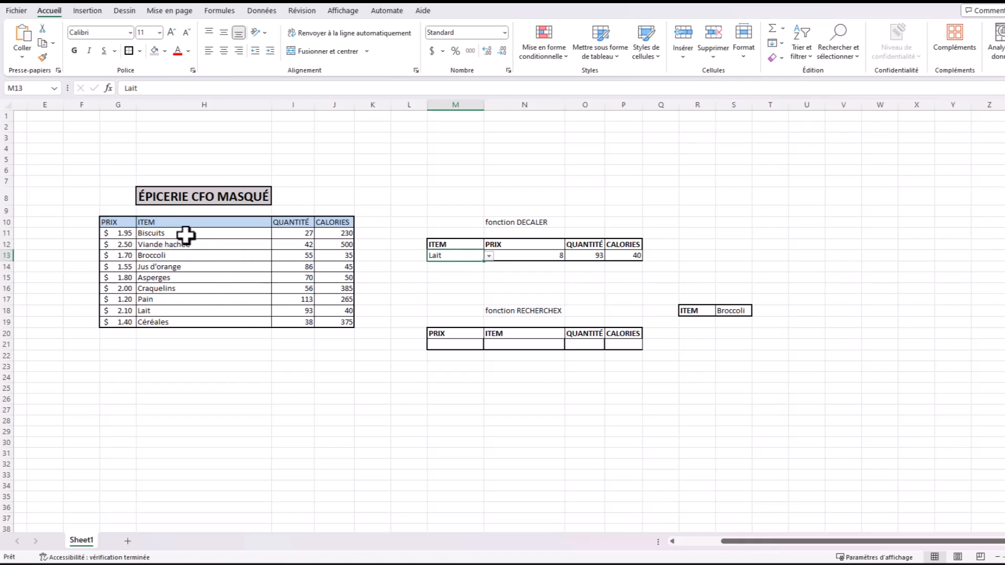
click(185, 236)
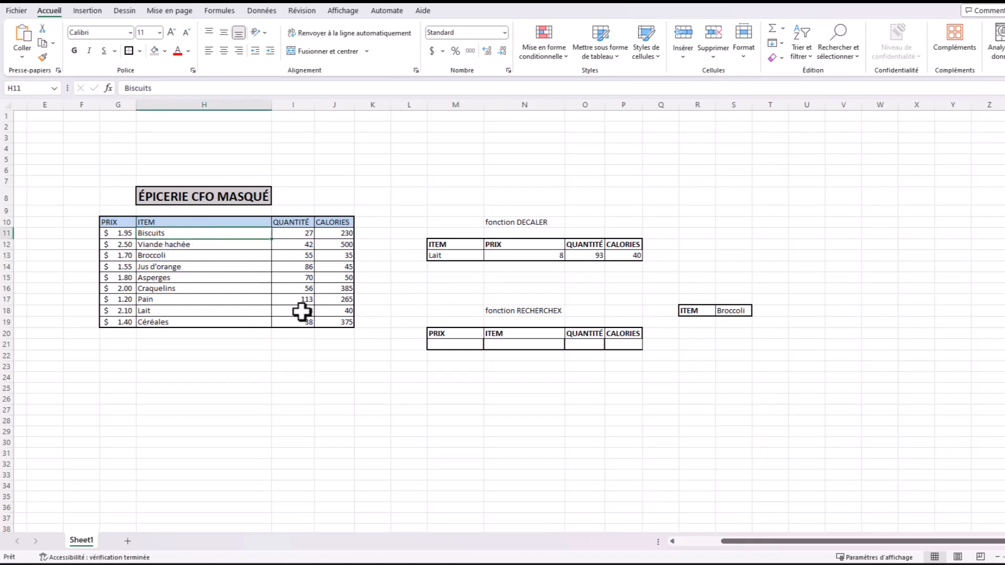
key(Down)
key(Down)
key(Down)
key(Down)
key(Down)
key(Down)
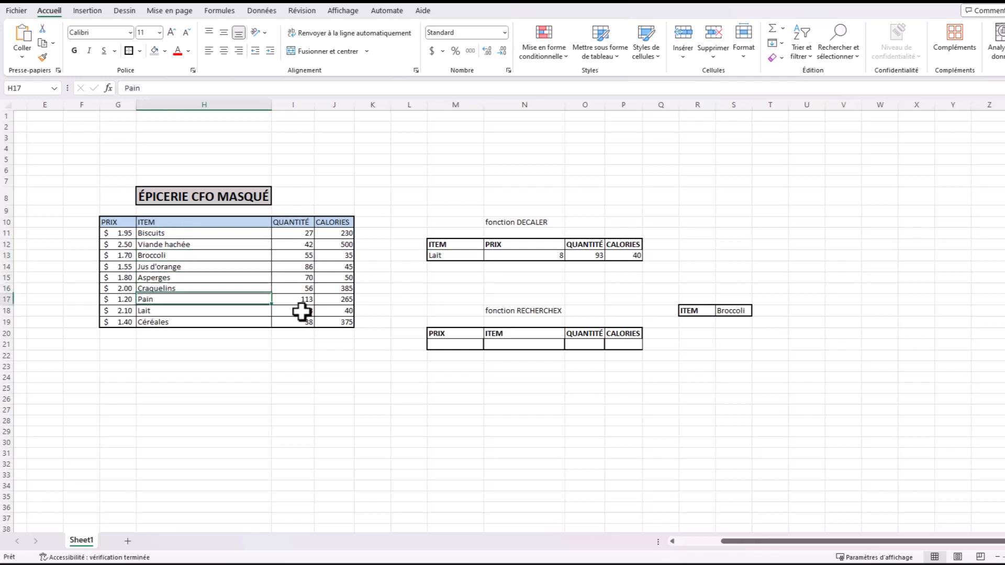
key(Down)
Step: Wrap the EQUIV formula in N13 in DECALER, with PRIX header G10 as the reference and EQUIV as the rows argument
click(518, 261)
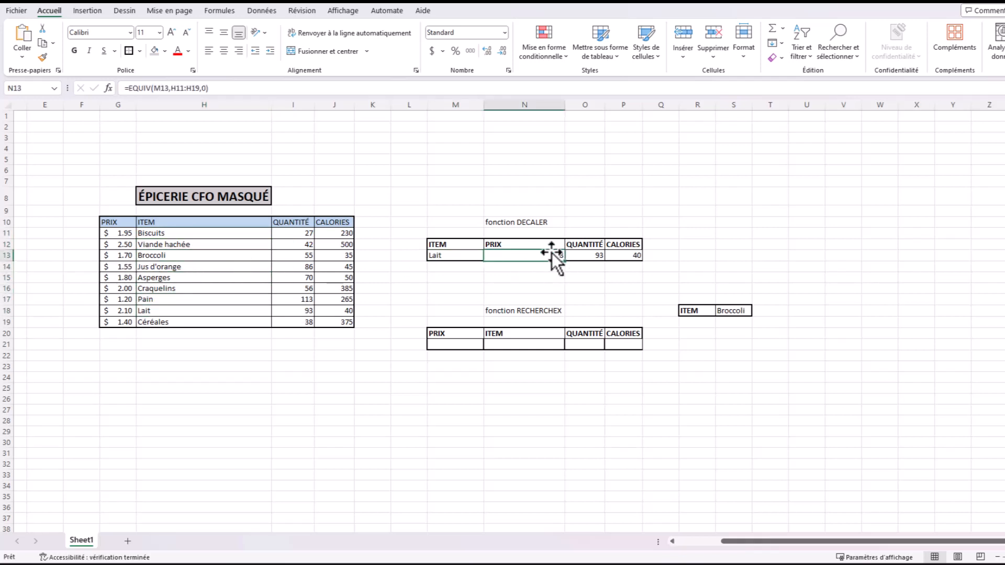
double_click(523, 257)
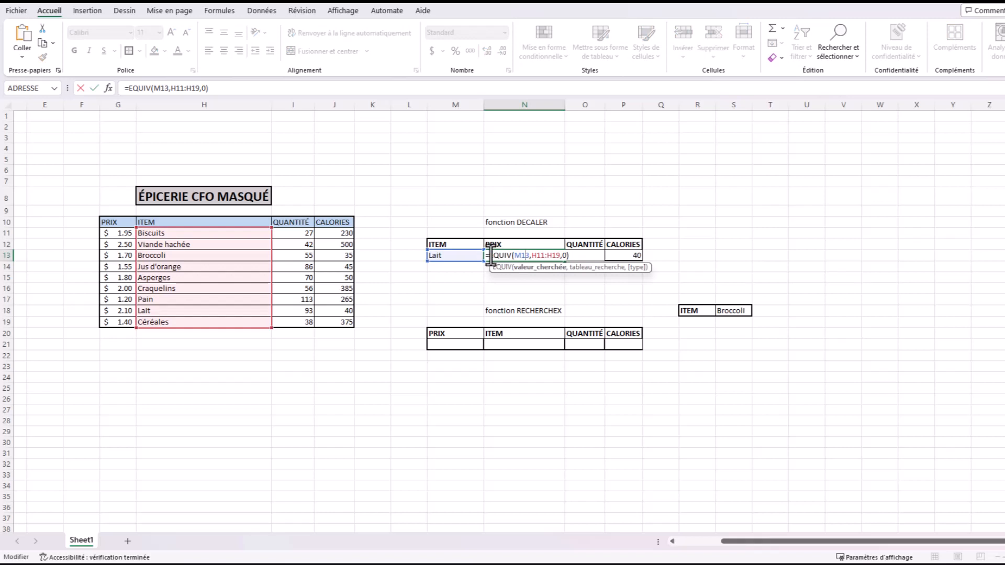
click(490, 256)
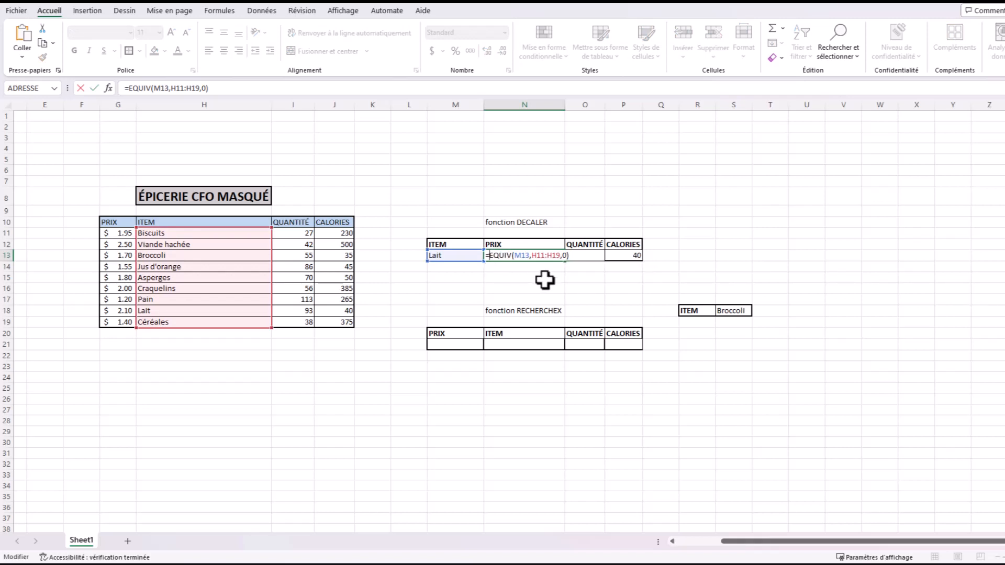
text(DECAL)
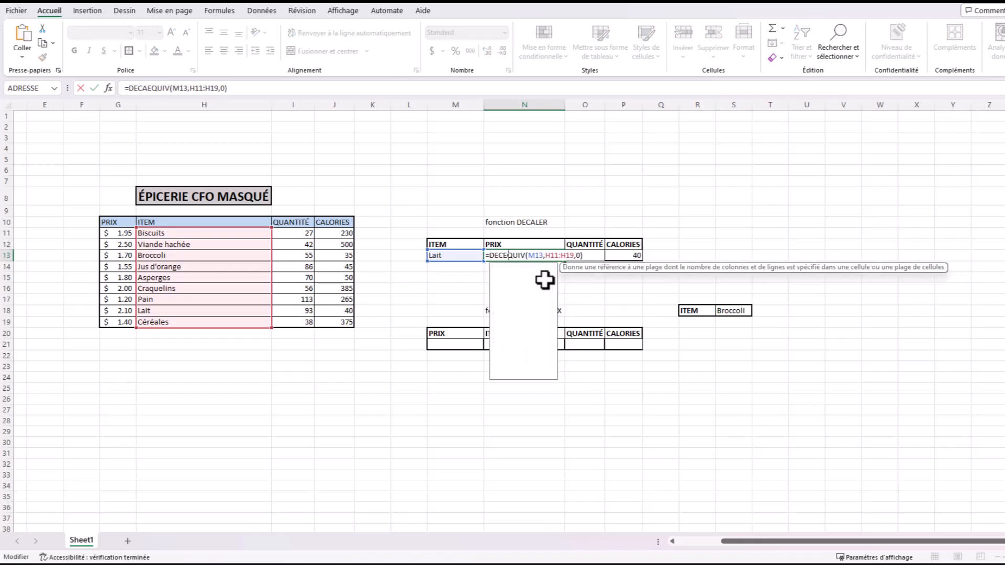
text(ER)
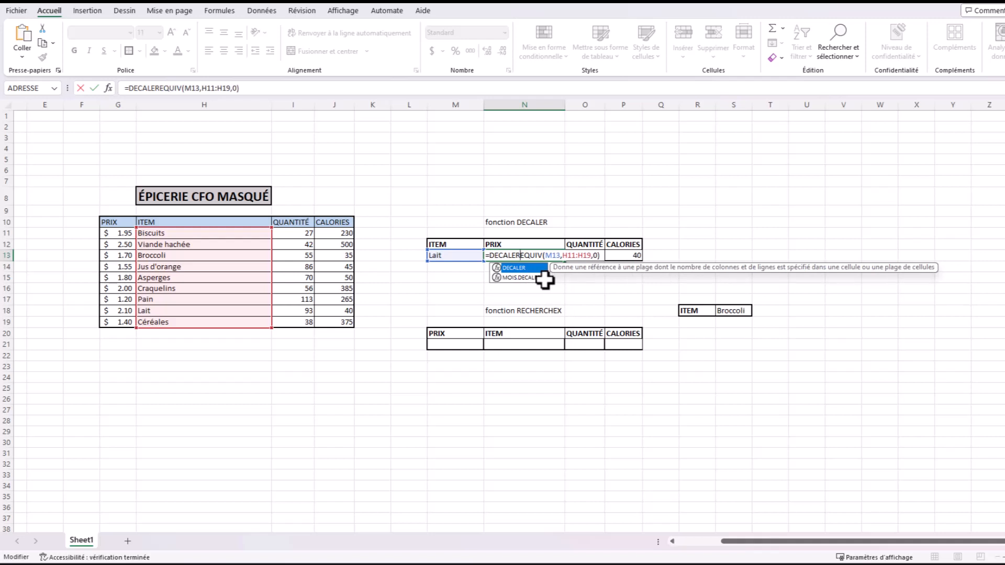
text(()
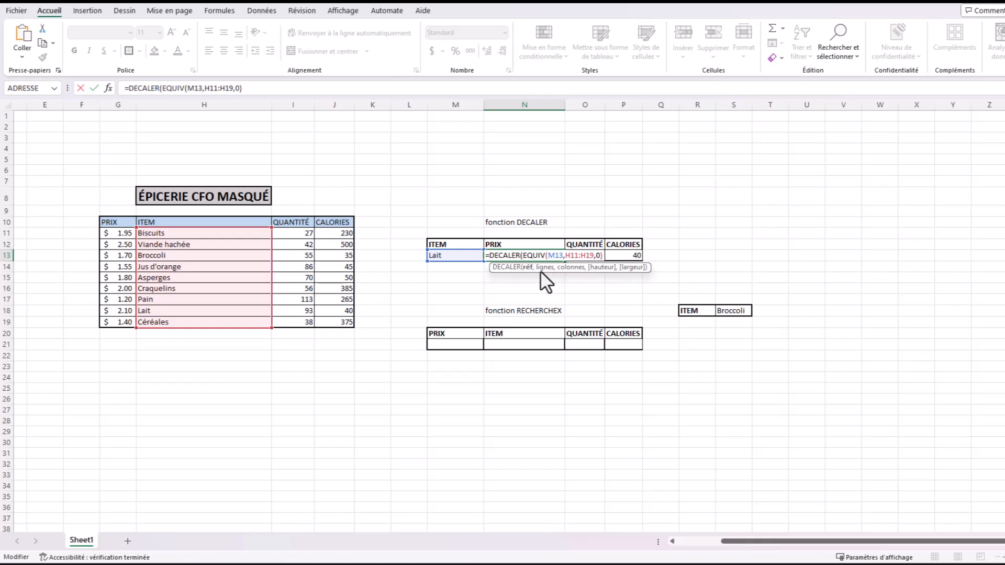
text(,)
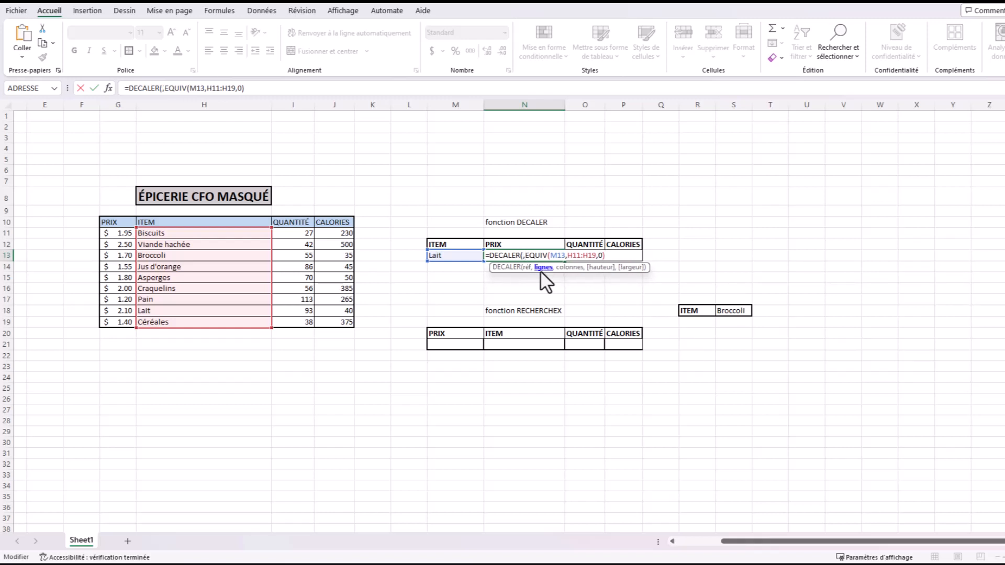
click(125, 224)
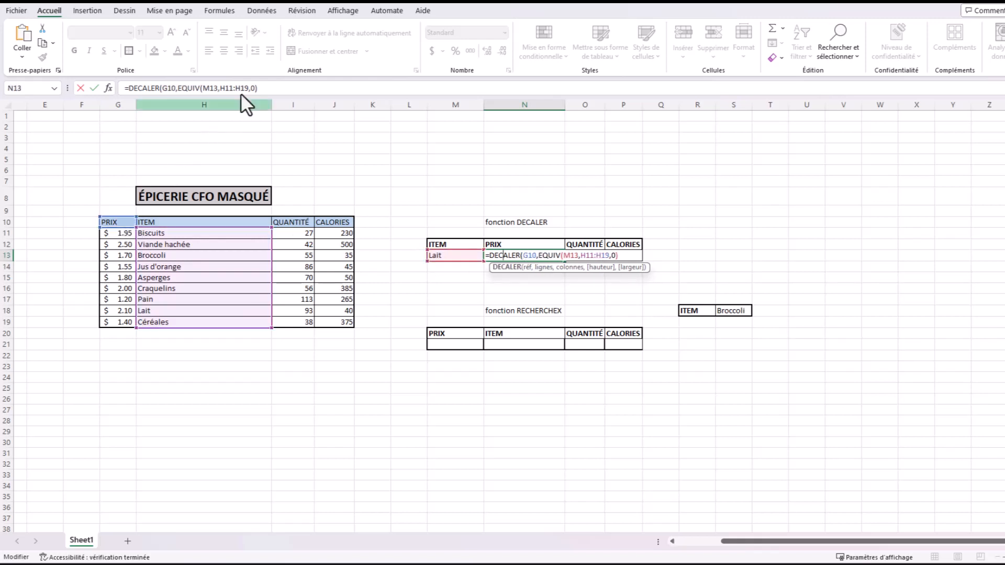
Step: Set DECALER's Colonnes argument to 0 and complete the formula =DECALER(G10,EQUIV(M13,H11:H19,0),0) in N13
click(108, 89)
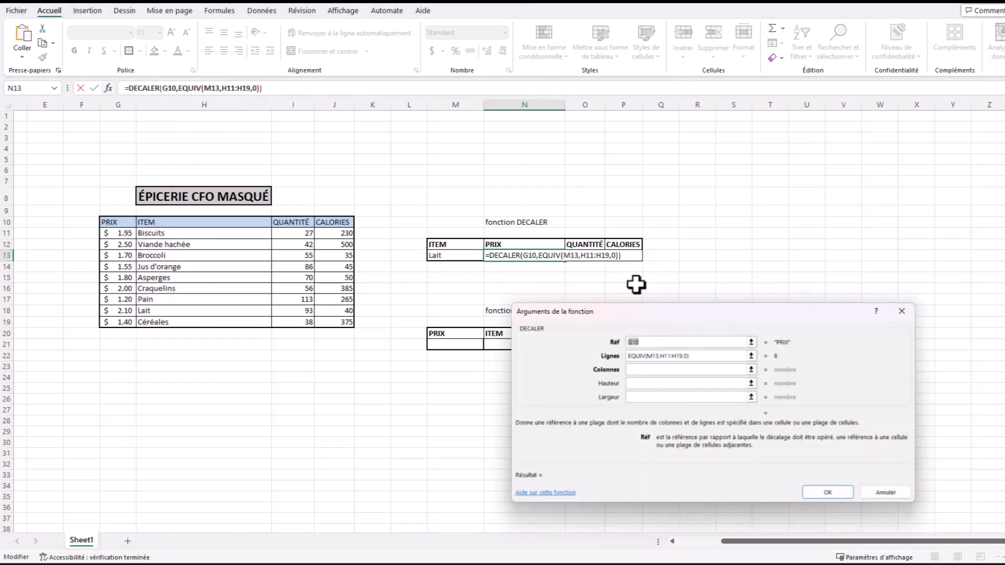
drag(687, 311, 916, 234)
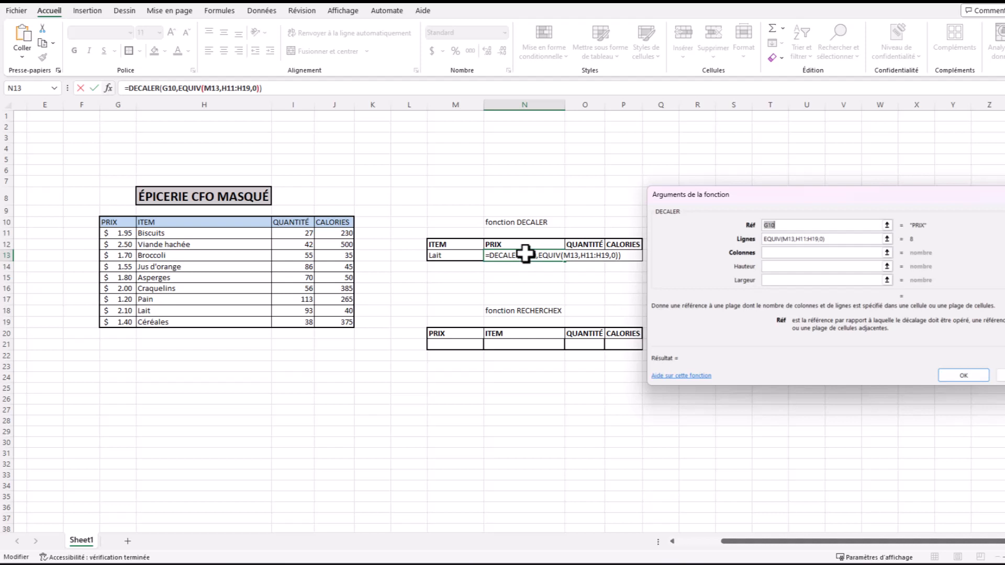
double_click(769, 225)
click(784, 252)
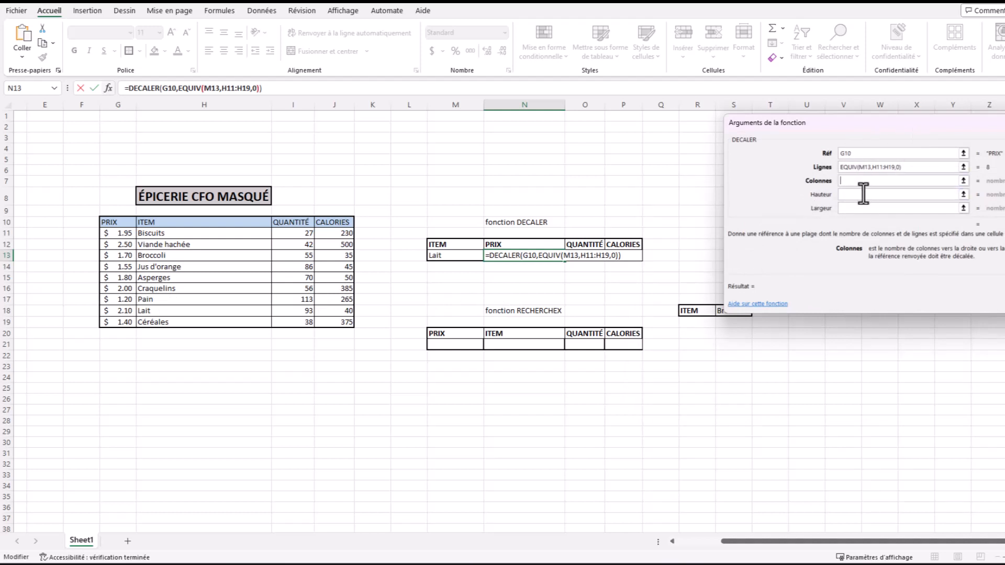
text(0)
drag(906, 120, 792, 165)
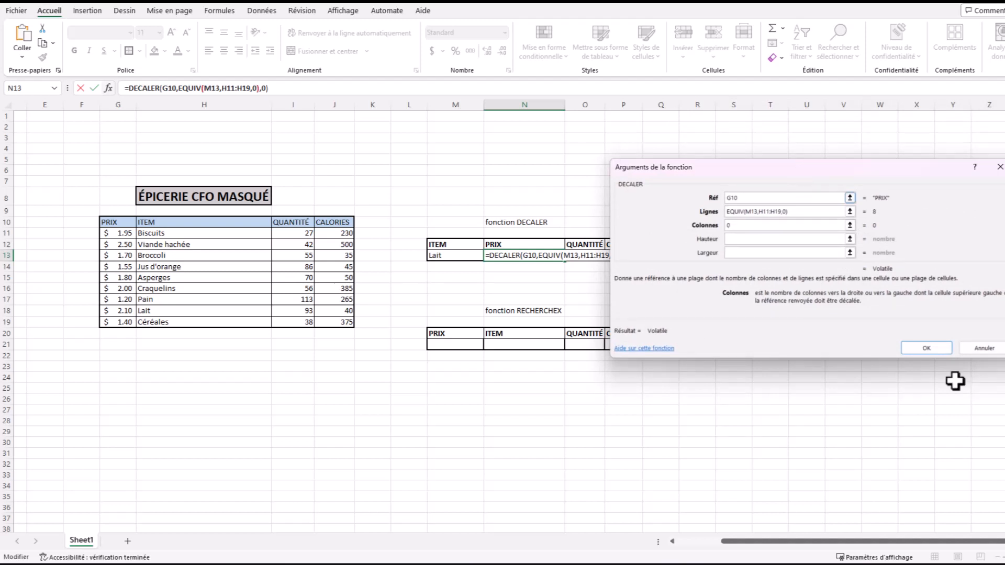
click(925, 348)
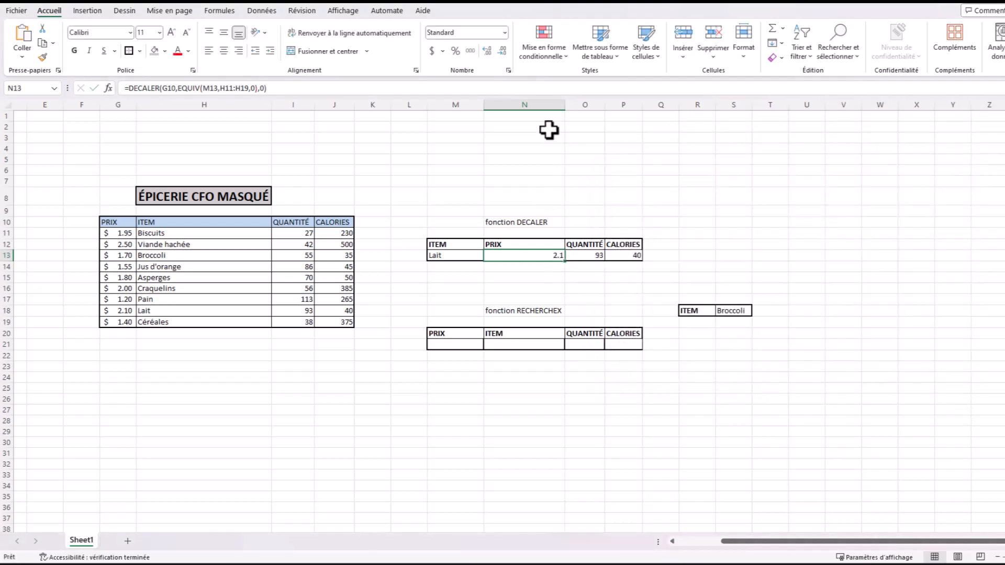
Step: Apply the Comptabilité number format to PRIX cell N13
click(427, 51)
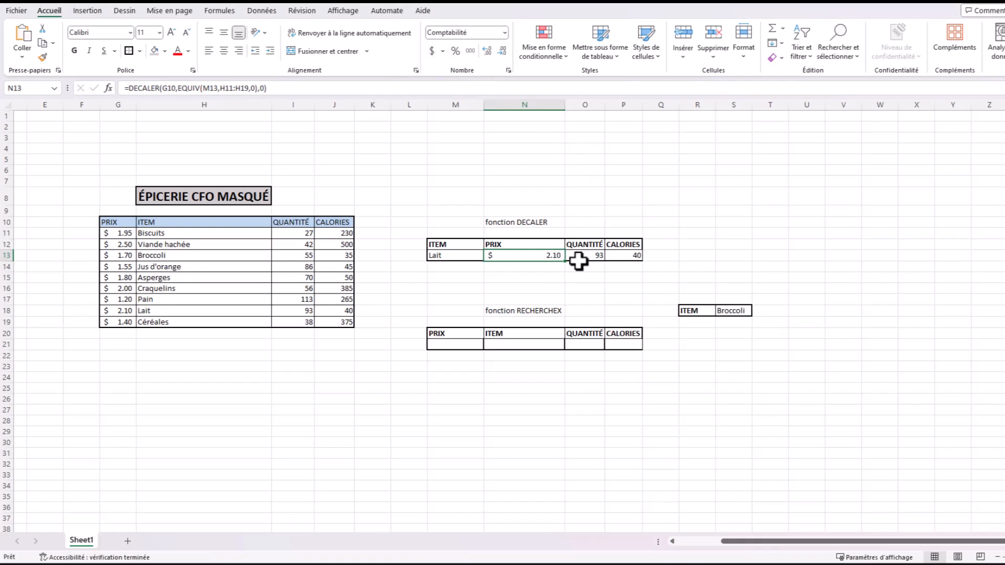
click(528, 271)
click(536, 257)
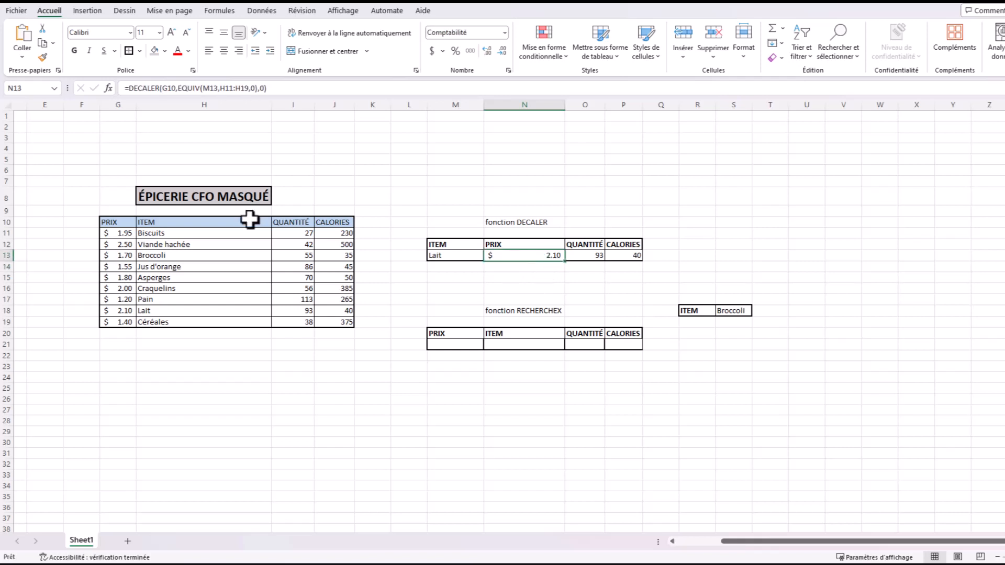
Step: Compare the formulas in QUANTITÉ cell O13 and CALORIES cell P13 with the DECALER formula in N13 and its reference cell G10
click(588, 257)
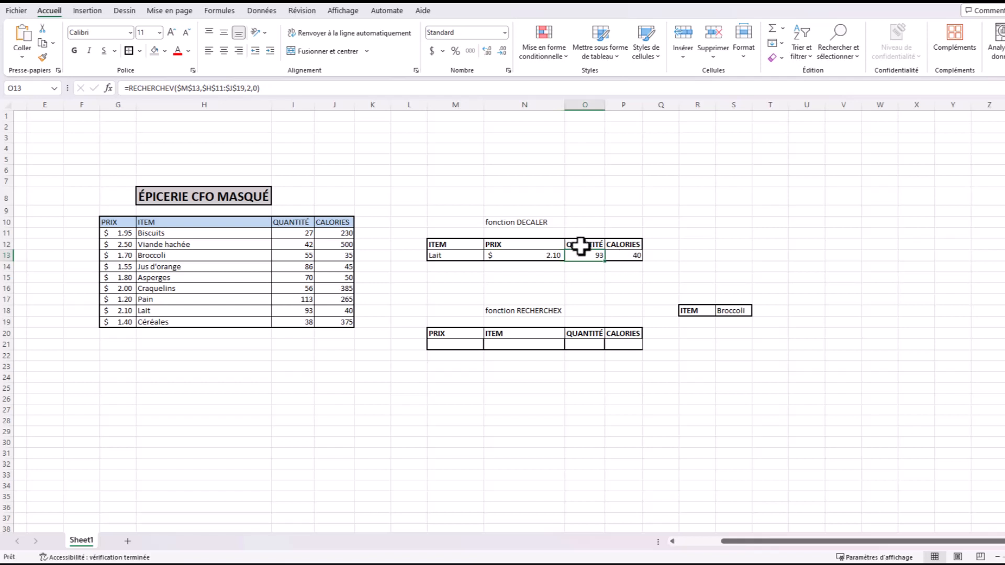
click(626, 254)
click(519, 256)
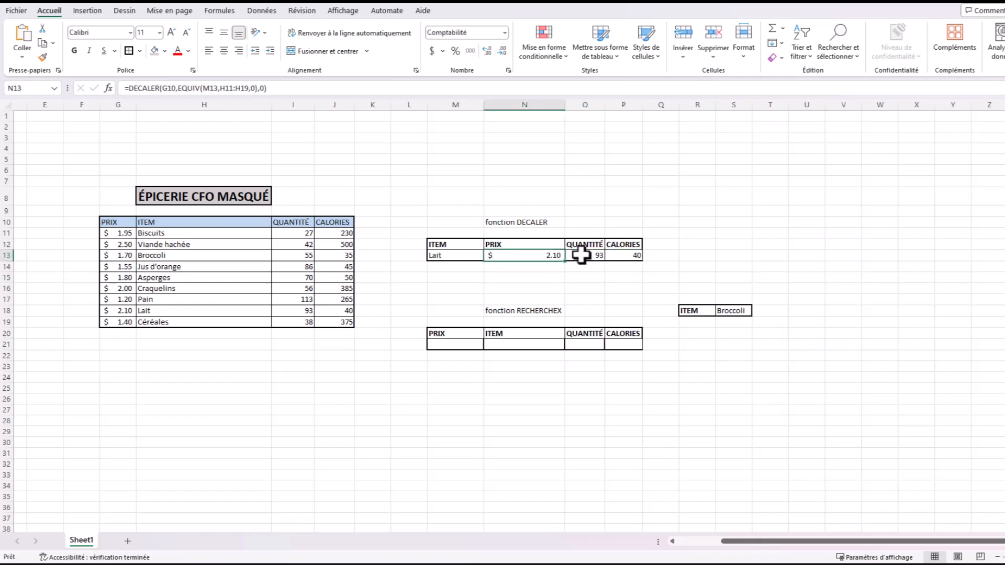
key(Down)
key(Down)
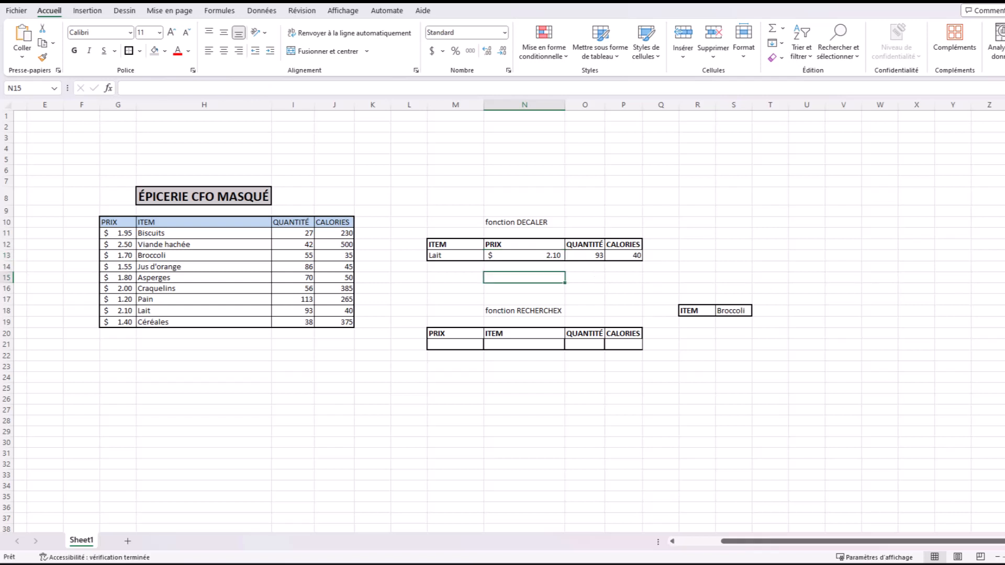
click(527, 258)
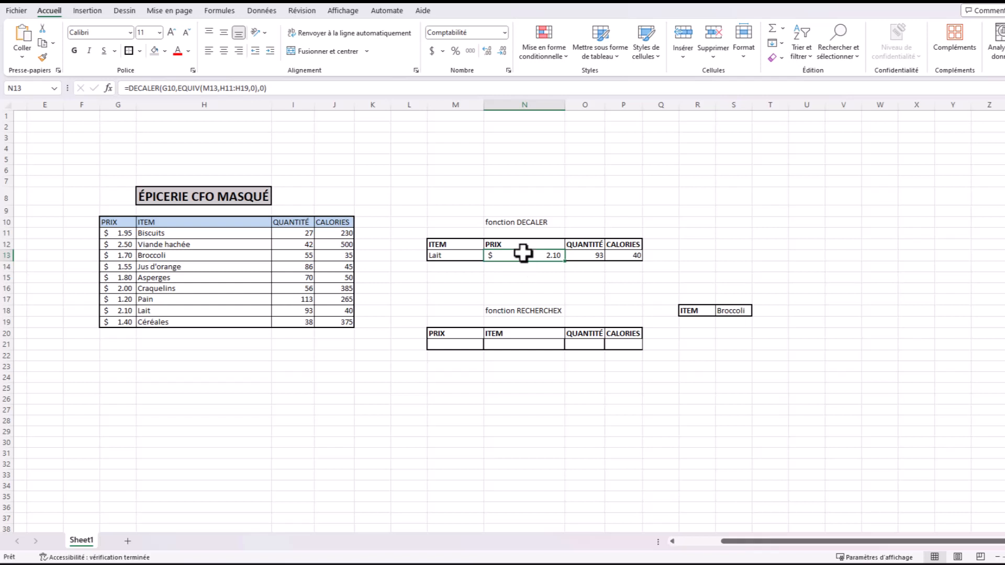
click(117, 223)
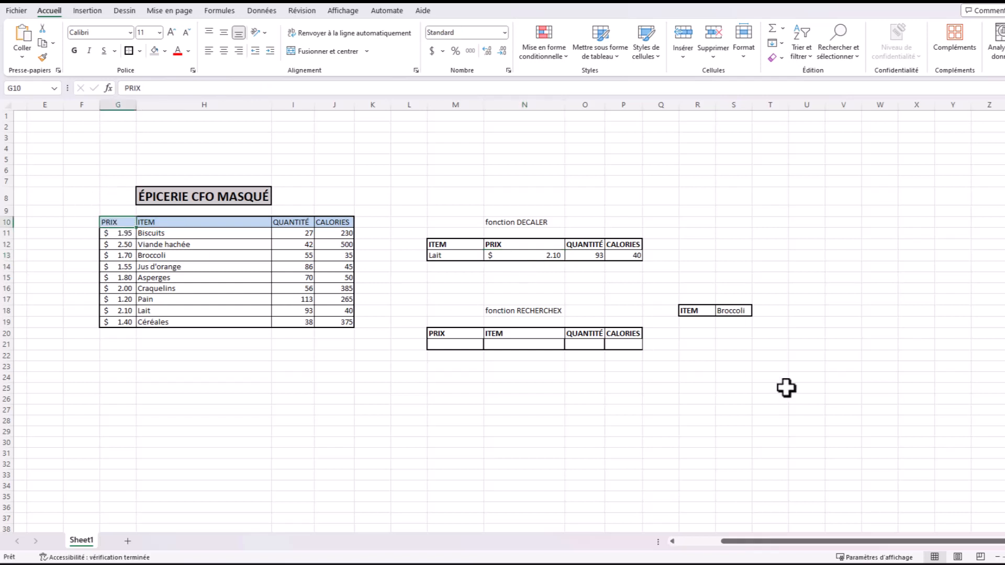
Step: Start a RECHERCHEX formula in PRIX cell M21 with ITEM cell S18 as the Valeur_cherchée argument
click(528, 311)
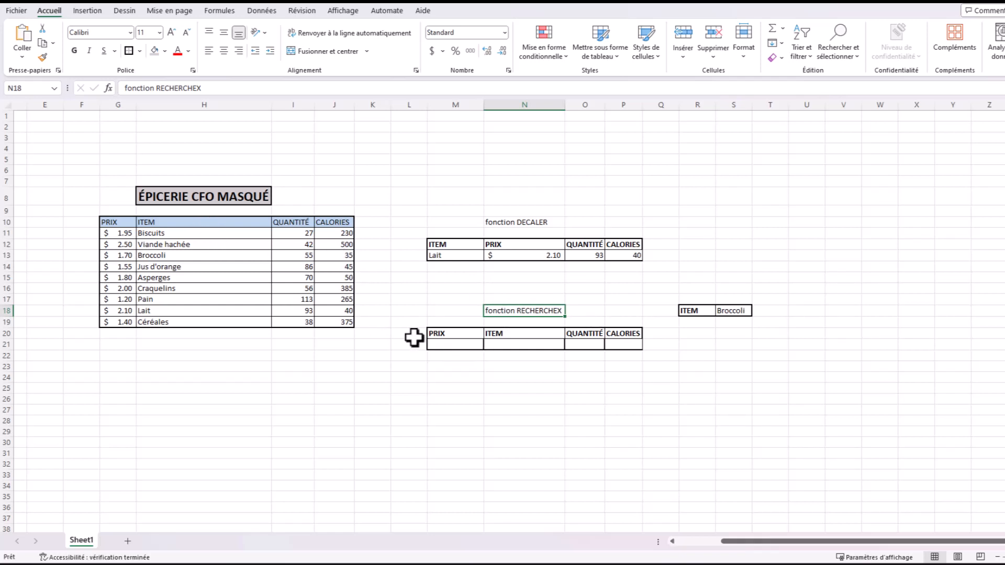
click(457, 344)
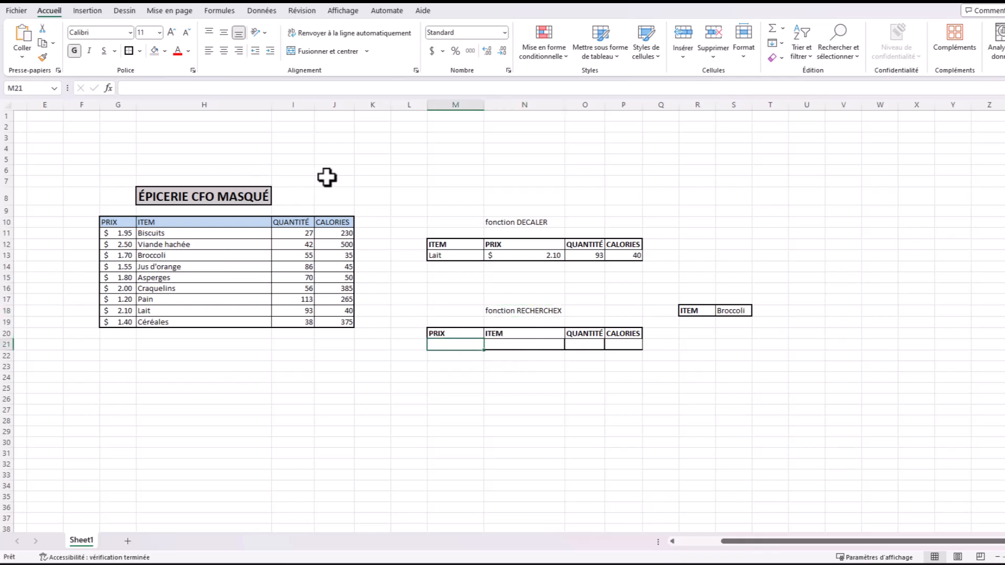
text(=RECHERCHEX)
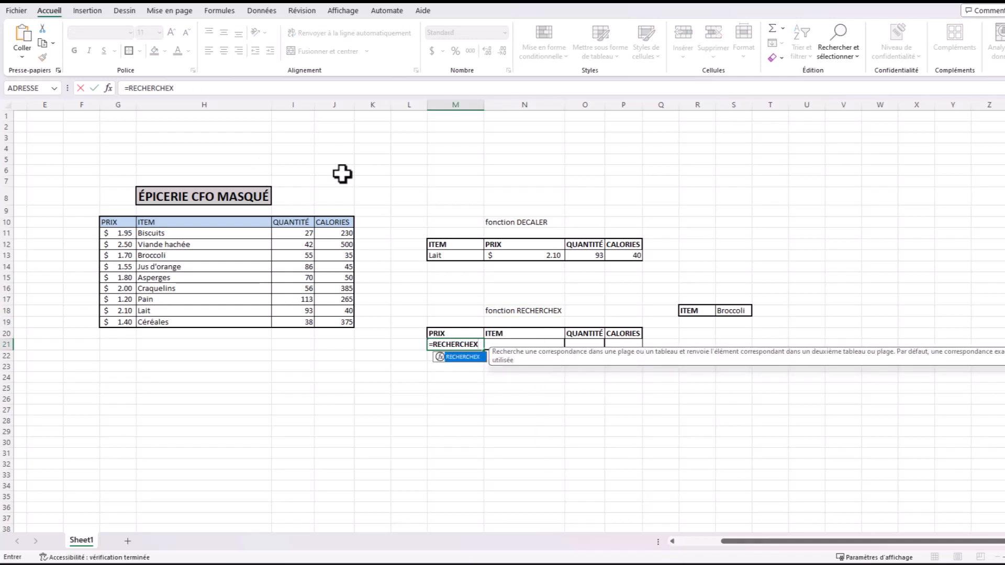
text(()
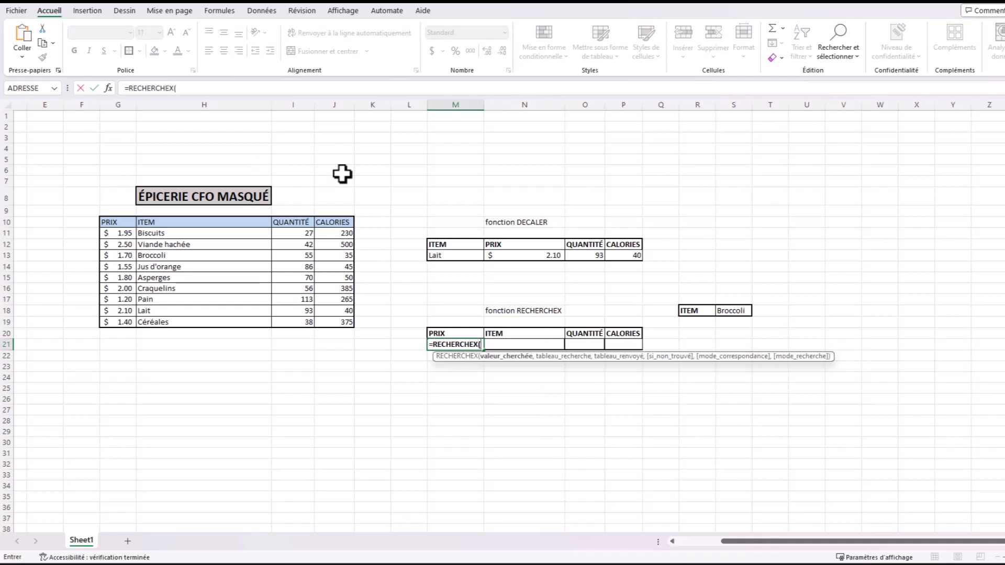
click(110, 89)
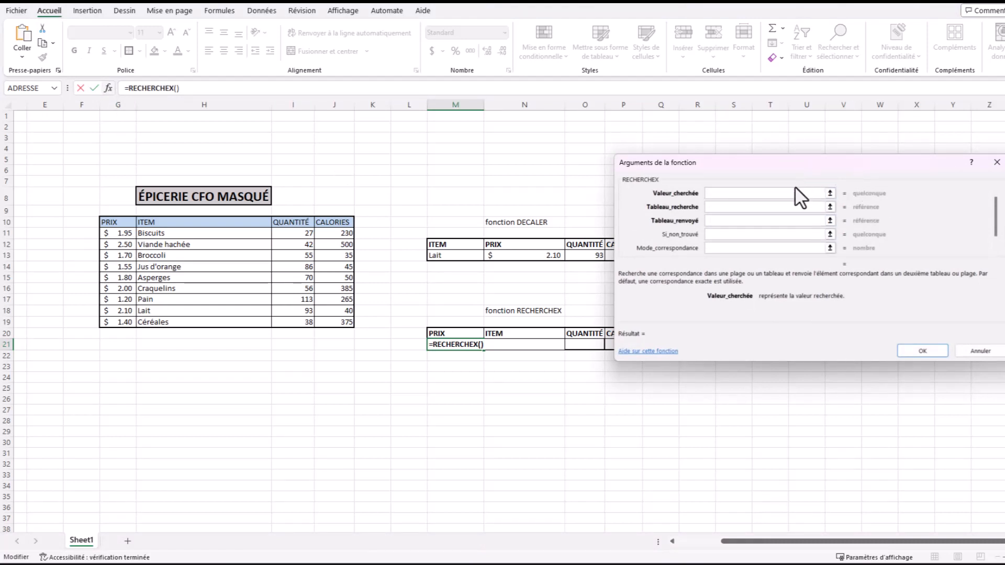
drag(795, 187, 742, 367)
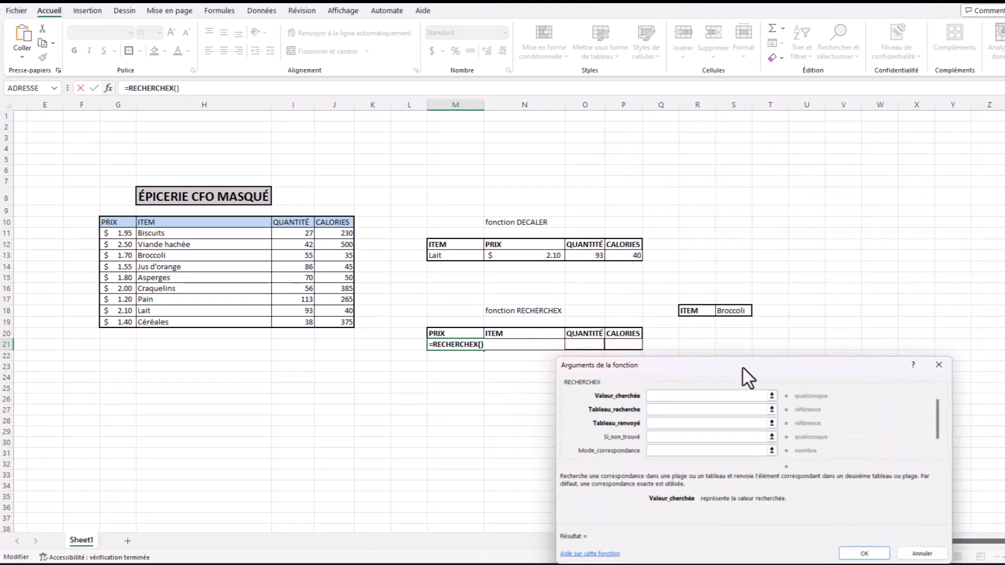
click(732, 312)
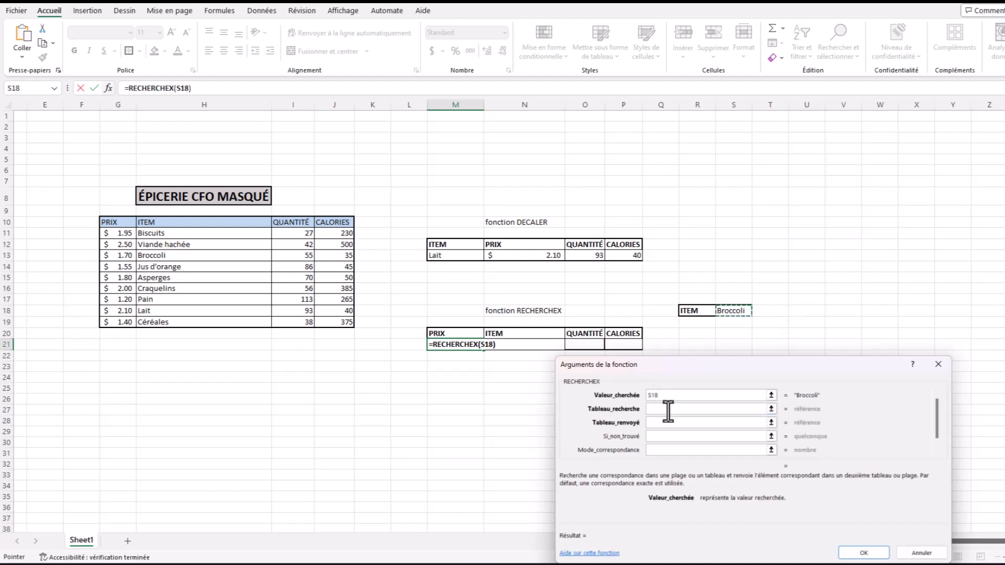
Step: Set RECHERCHEX's Tableau_recherche to the ITEM range H11:H19 and Tableau_renvoyé to the PRIX range G11:G19
click(668, 412)
drag(186, 282, 190, 321)
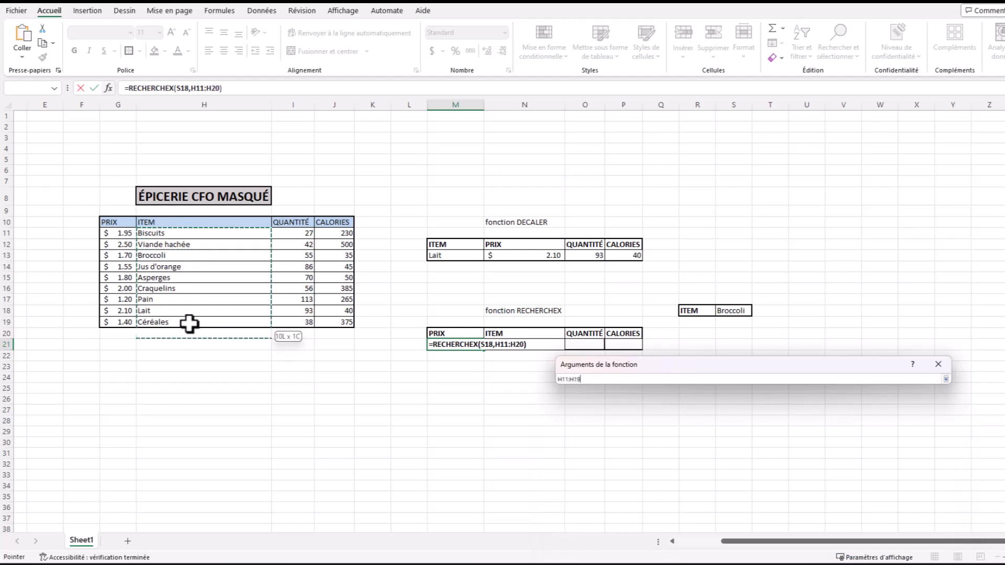
click(679, 422)
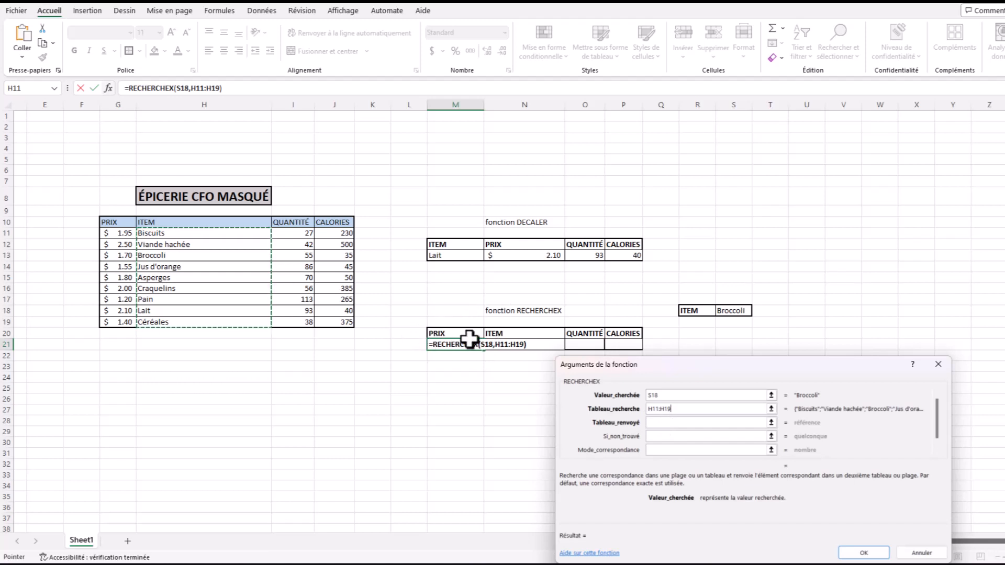
click(660, 422)
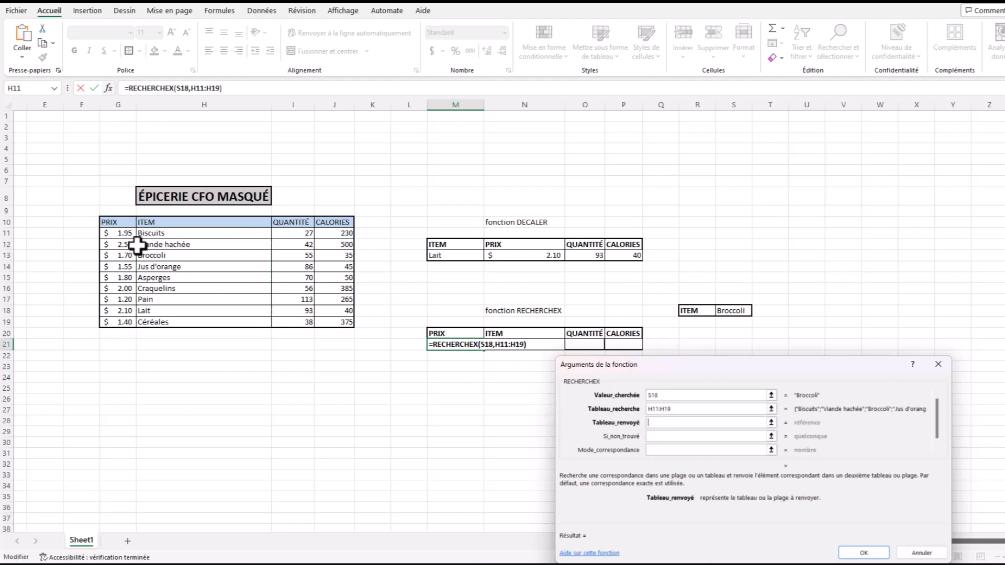
drag(125, 235, 124, 322)
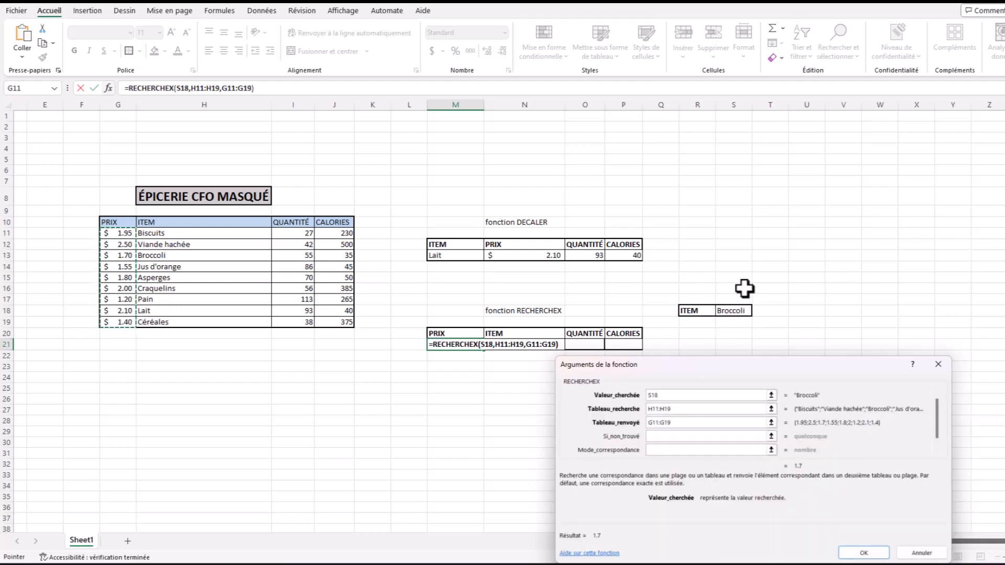
Step: Set Si_non_trouvé to "zut..." and Mode_correspondance to 2, and complete the RECHERCHEX formula in M21
click(724, 438)
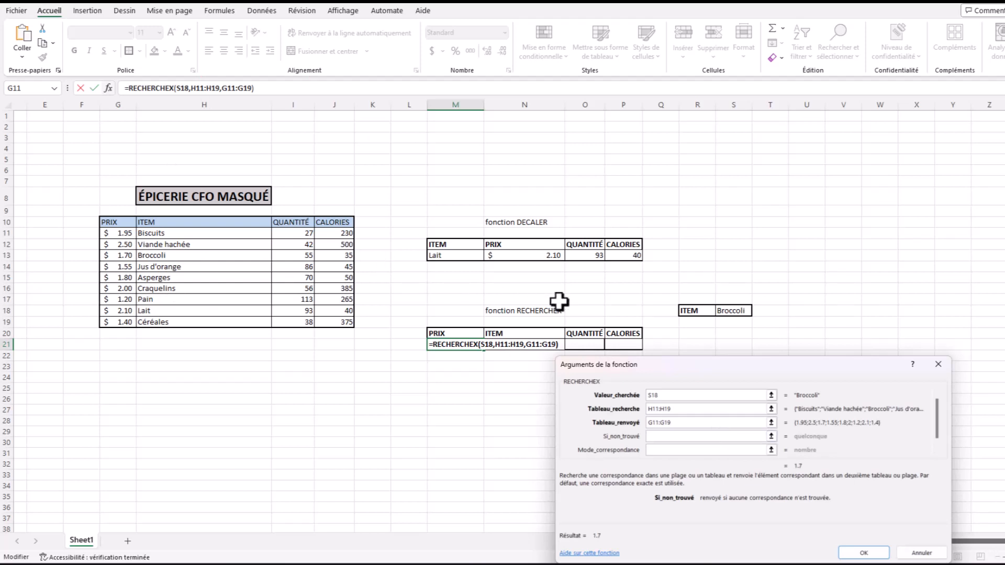
text(zut...)
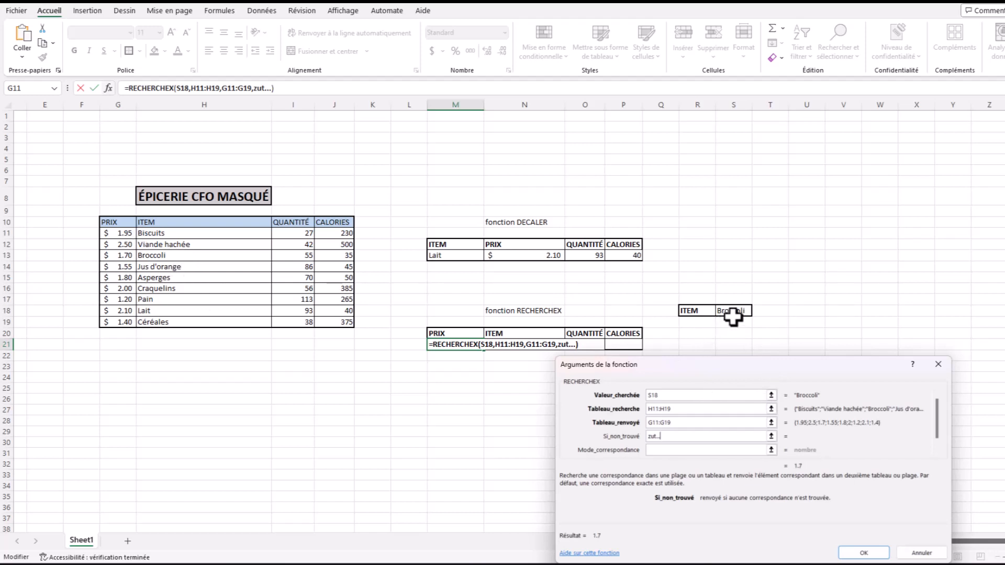
click(677, 451)
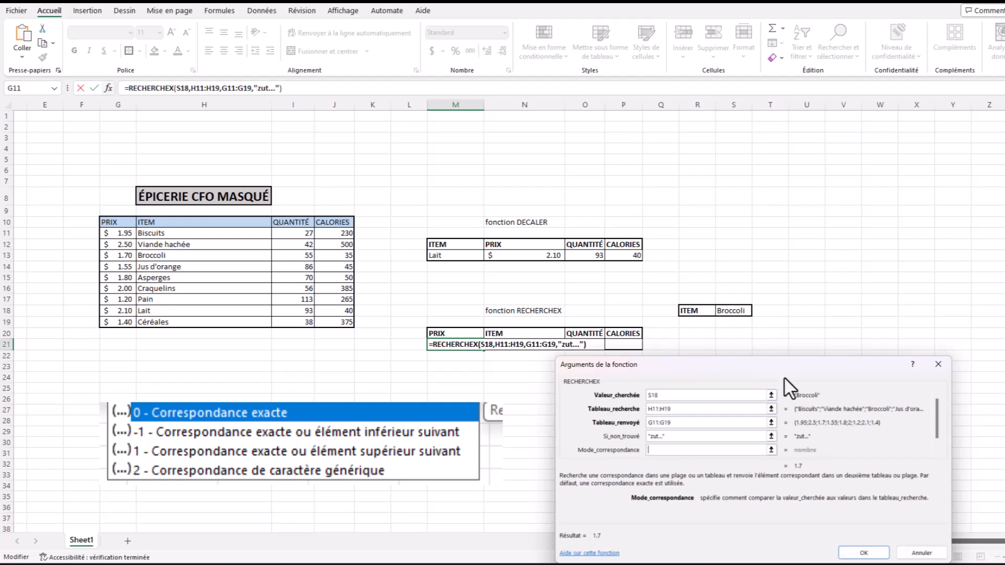
text(2)
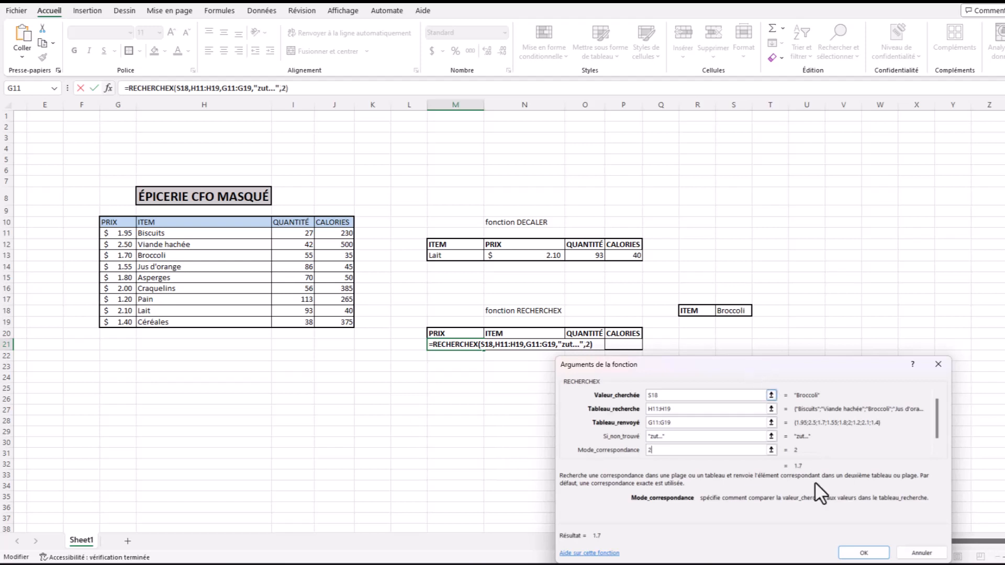
click(864, 553)
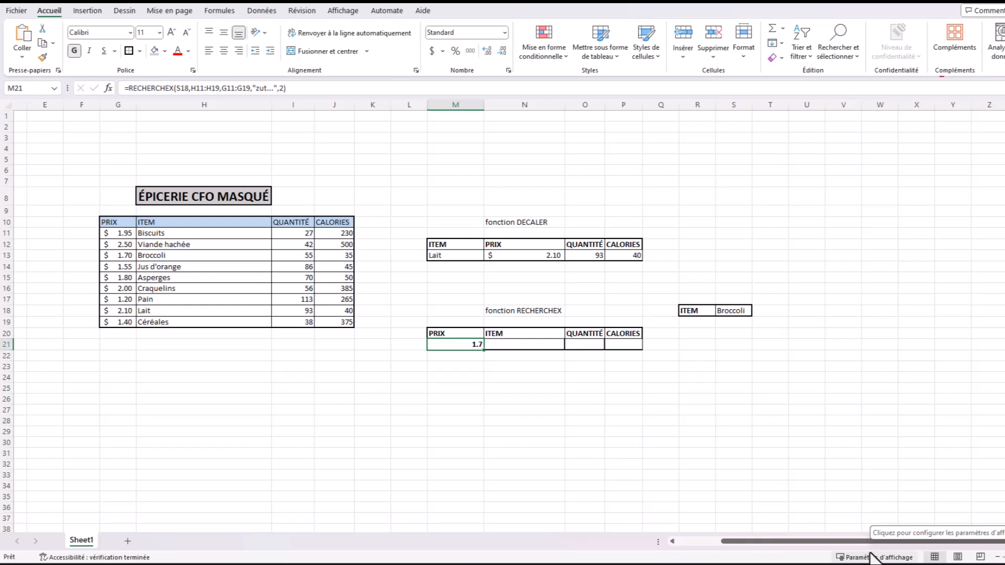
Step: Apply the Comptabilité format to M21 and make its formula's references absolute as $S$18 and $H$11:$H$19, leaving G11:G19 relative
click(431, 51)
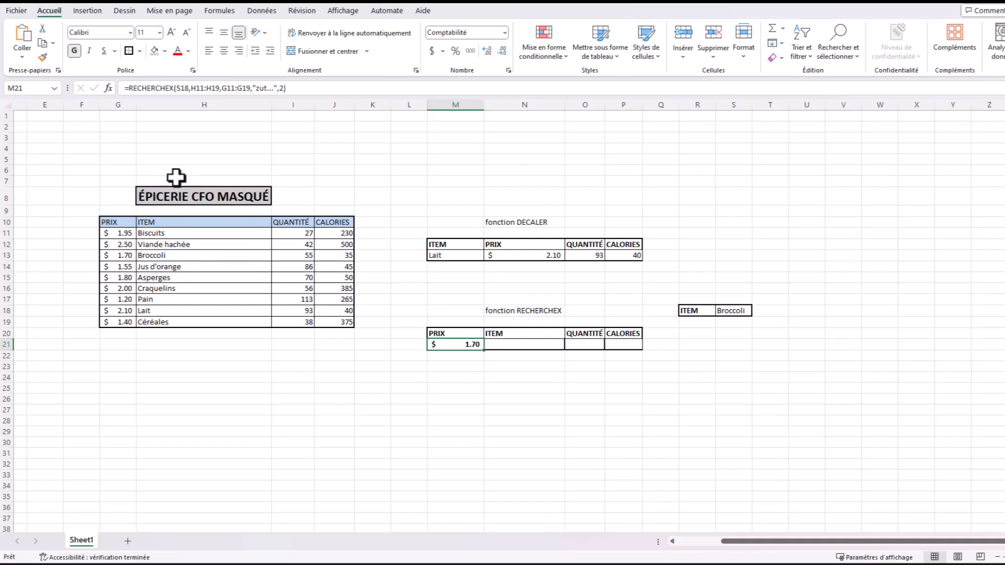
click(525, 347)
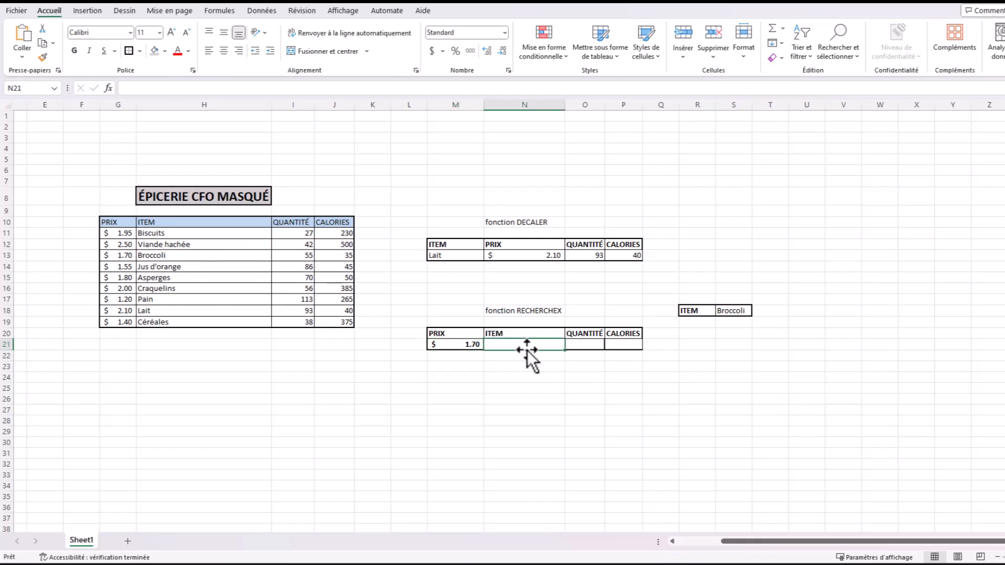
click(577, 344)
click(634, 345)
click(458, 344)
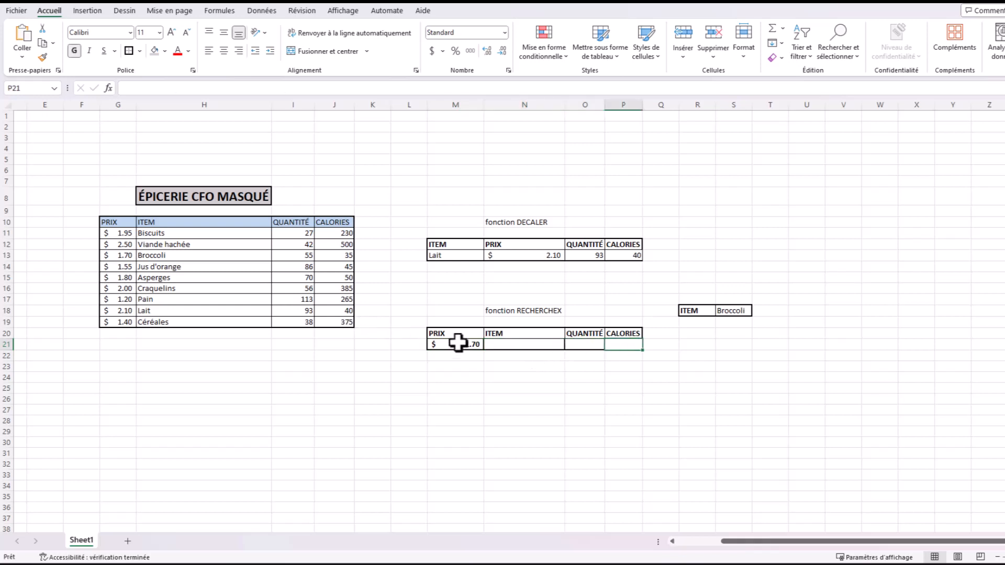
click(238, 88)
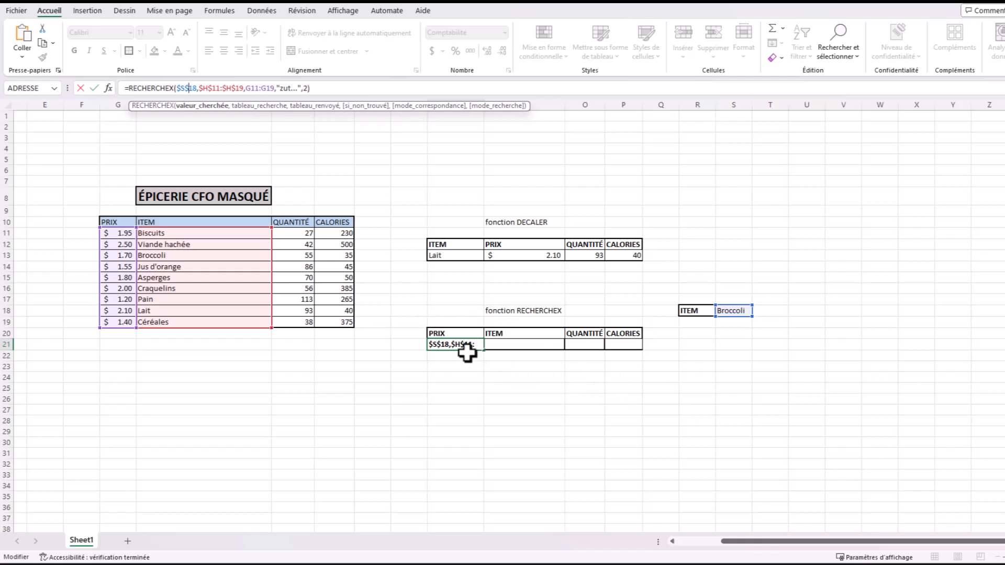
key(ctrl+Return)
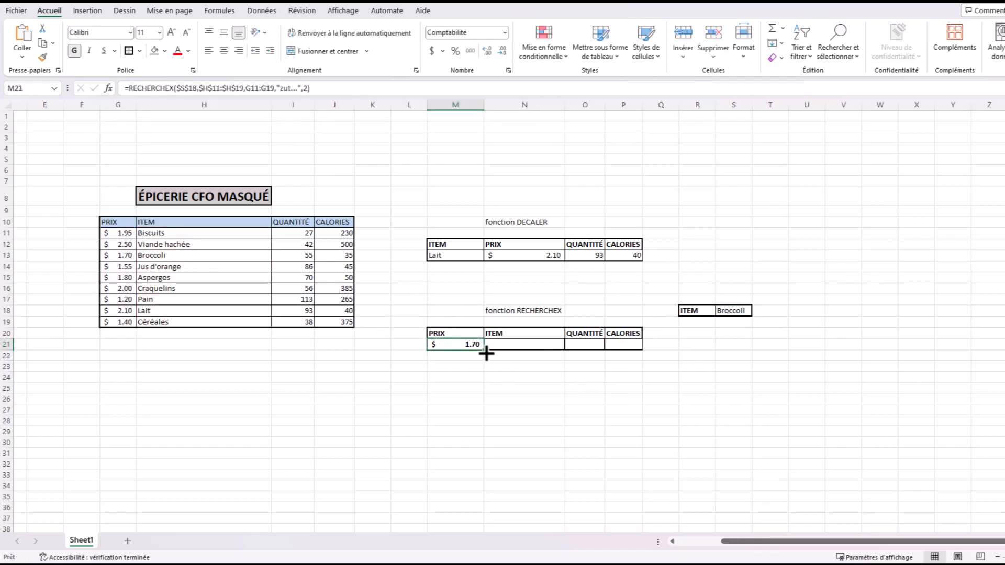
Step: Fill the M21 formula across to P21 and apply the Standard number format to QUANTITÉ and CALORIES cells O21:P21
drag(486, 354, 636, 354)
click(581, 346)
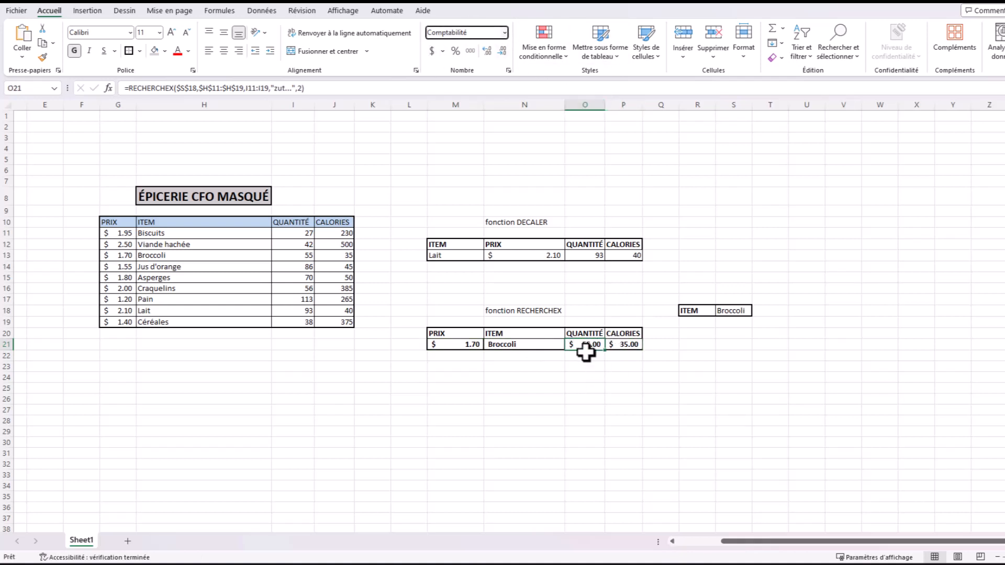
mouse_move(585, 352)
mouse_down()
mouse_move(583, 340)
mouse_move(634, 344)
mouse_up()
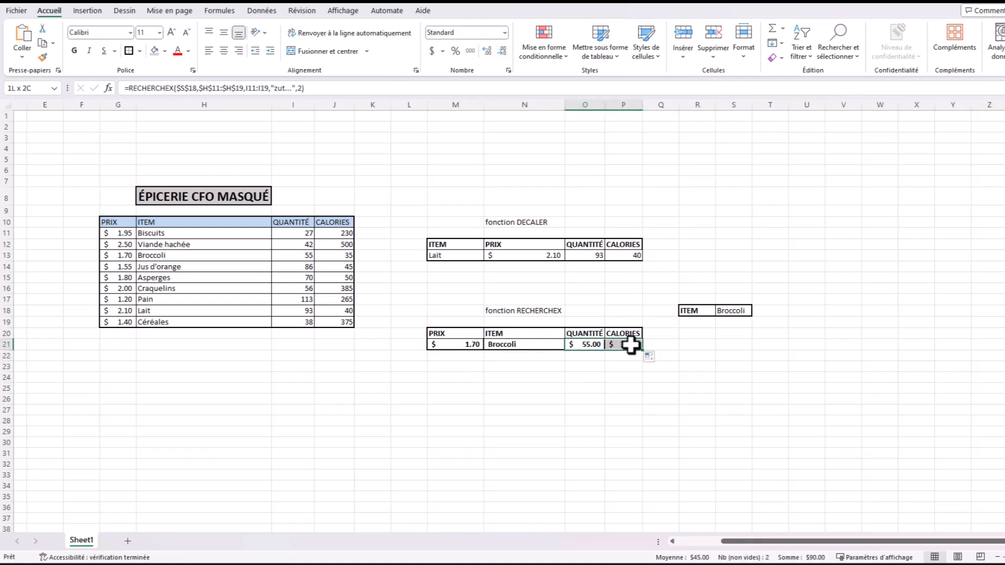
click(503, 33)
click(466, 52)
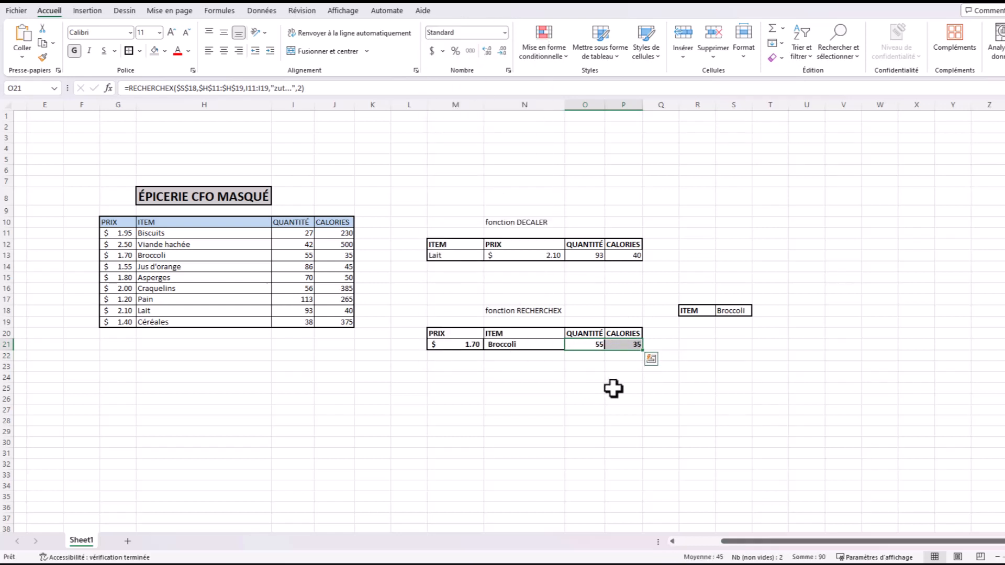
Step: Check the row 21 RECHERCHEX results against the Broccoli row of the source table, and review the match mode argument in M21
click(617, 358)
click(586, 345)
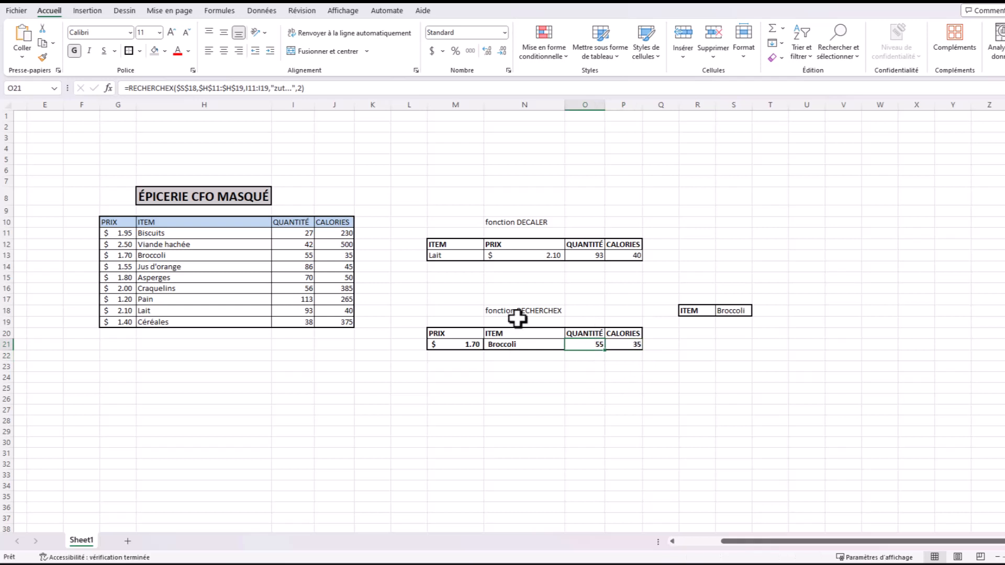
click(293, 255)
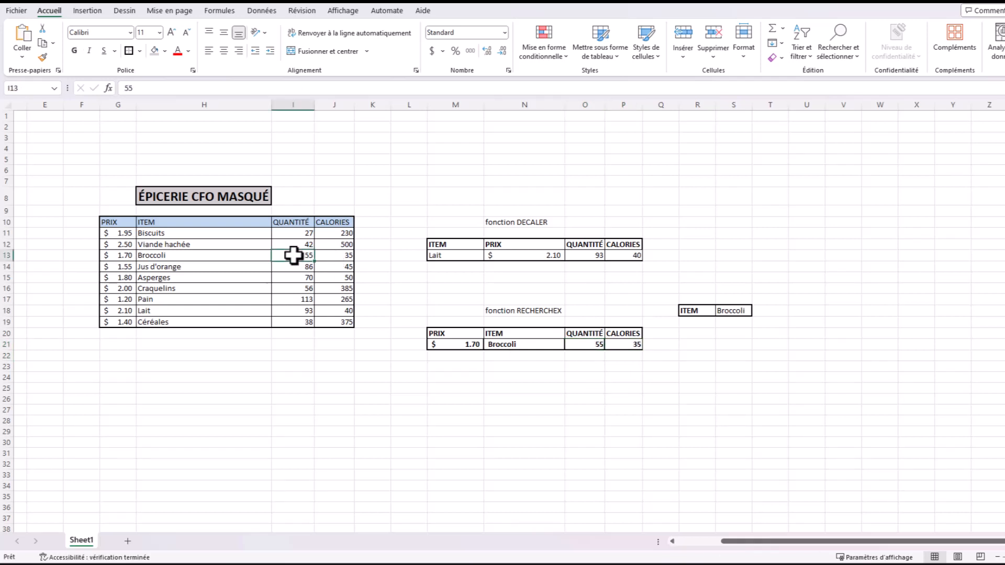
click(621, 346)
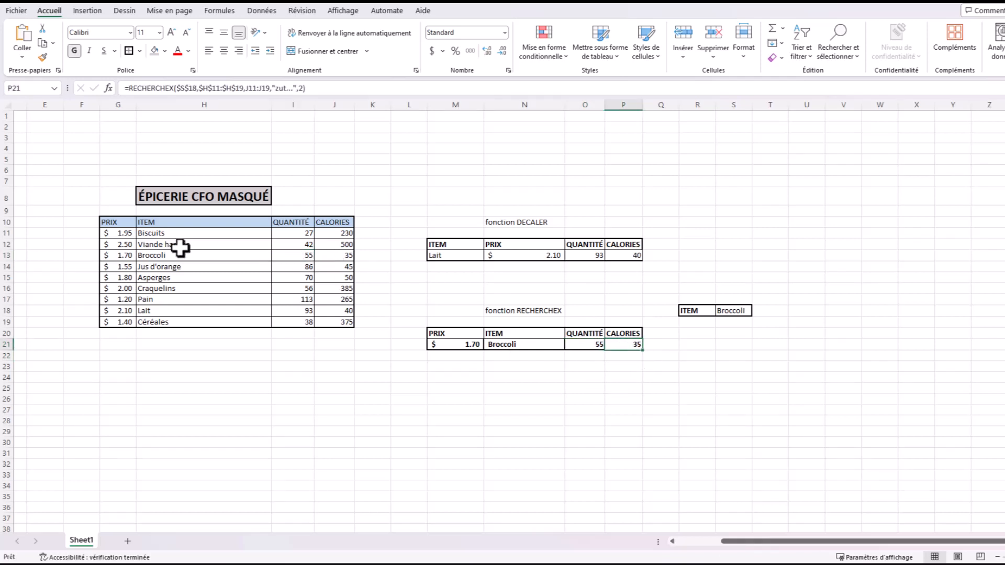
click(340, 255)
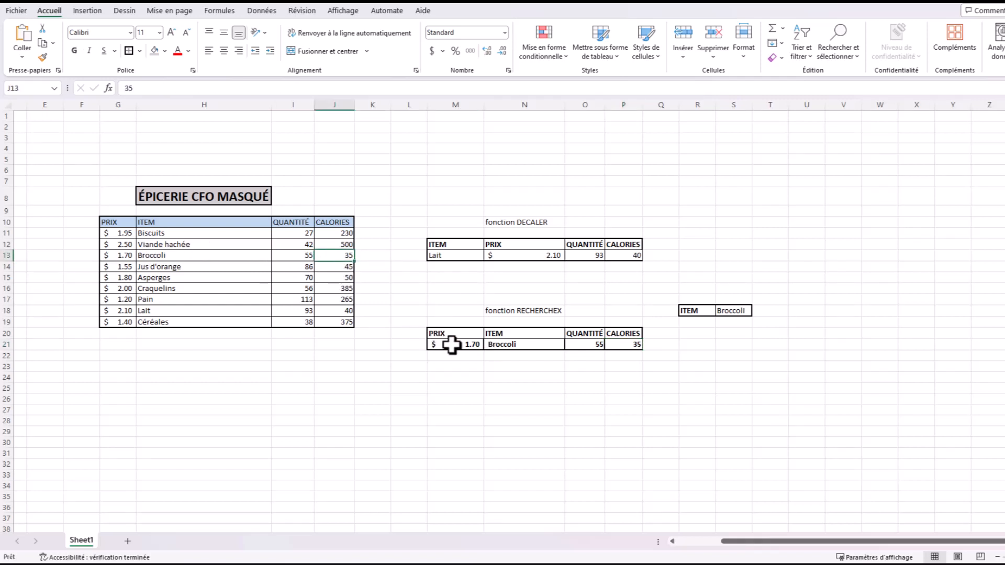
click(451, 344)
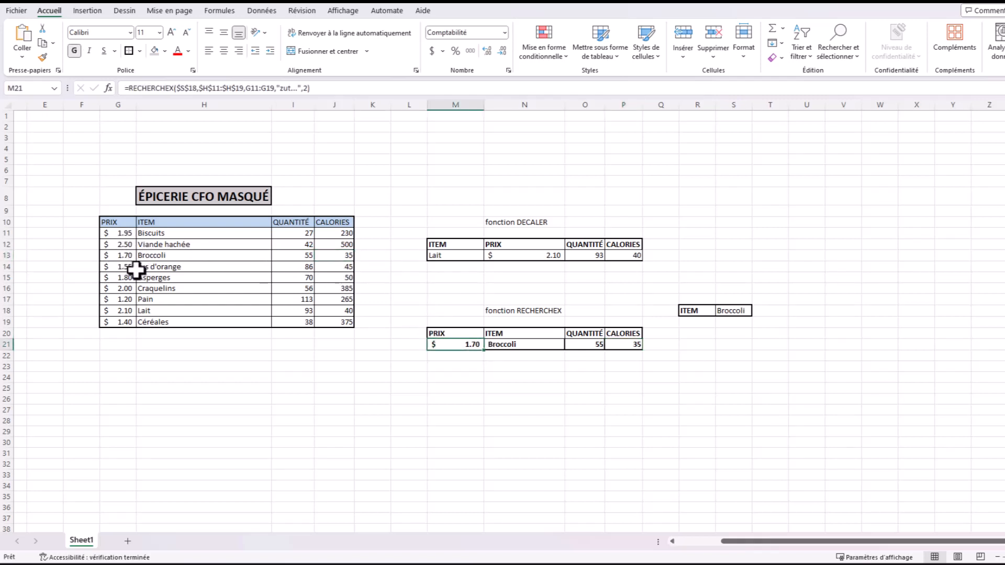
click(722, 310)
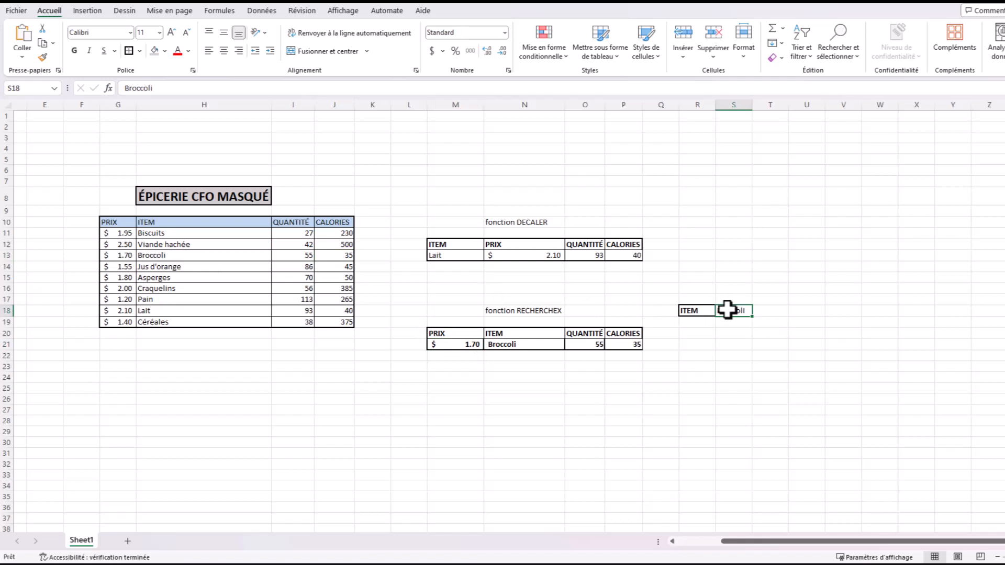
click(466, 340)
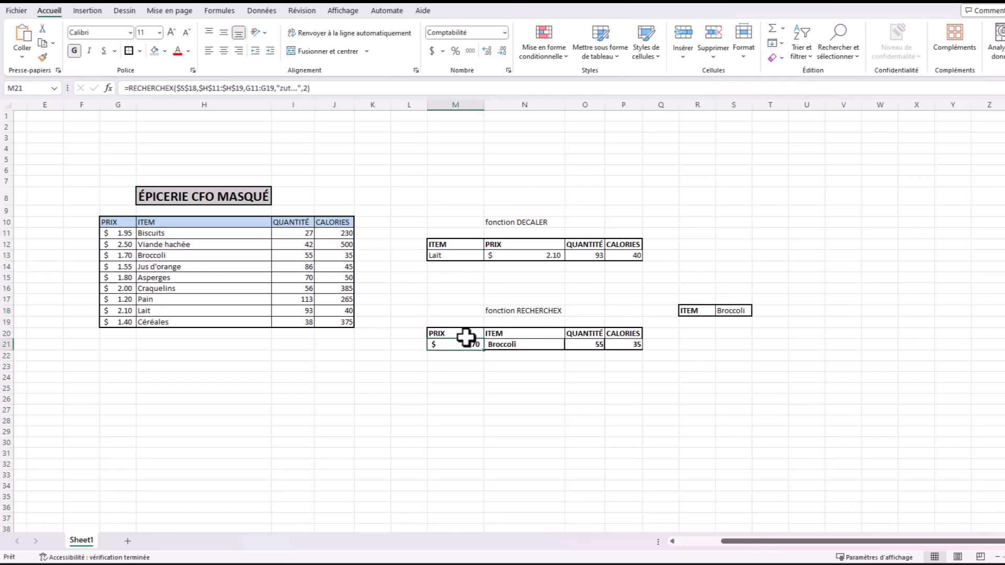
double_click(306, 88)
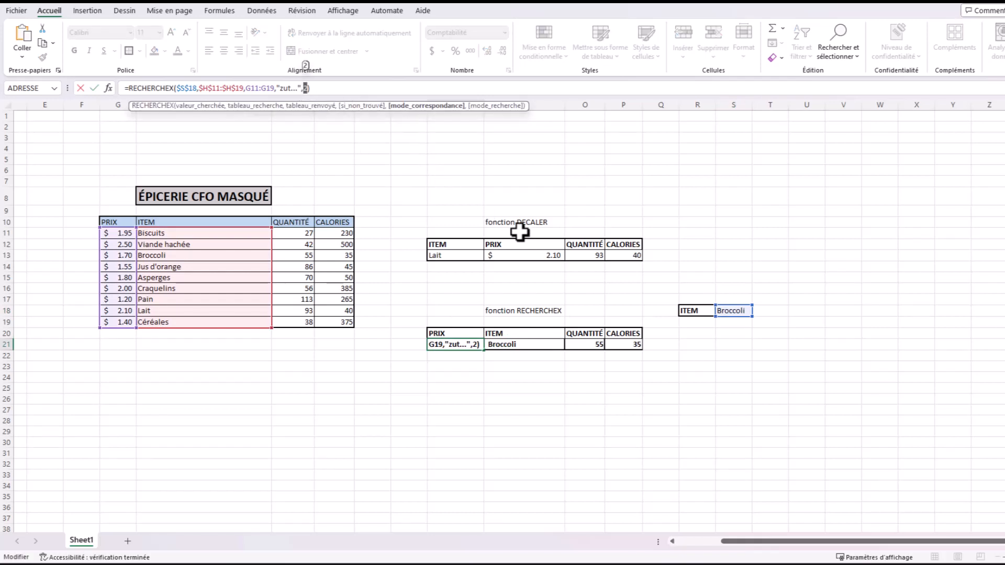
key(Return)
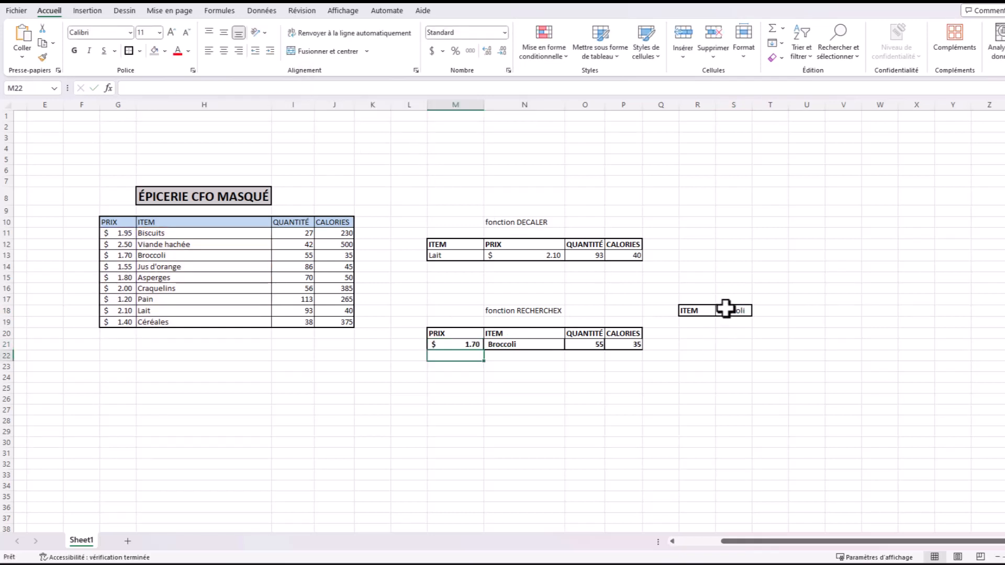
Step: Replace the lookup item in S18 with the wildcard text B*
click(731, 309)
double_click(732, 309)
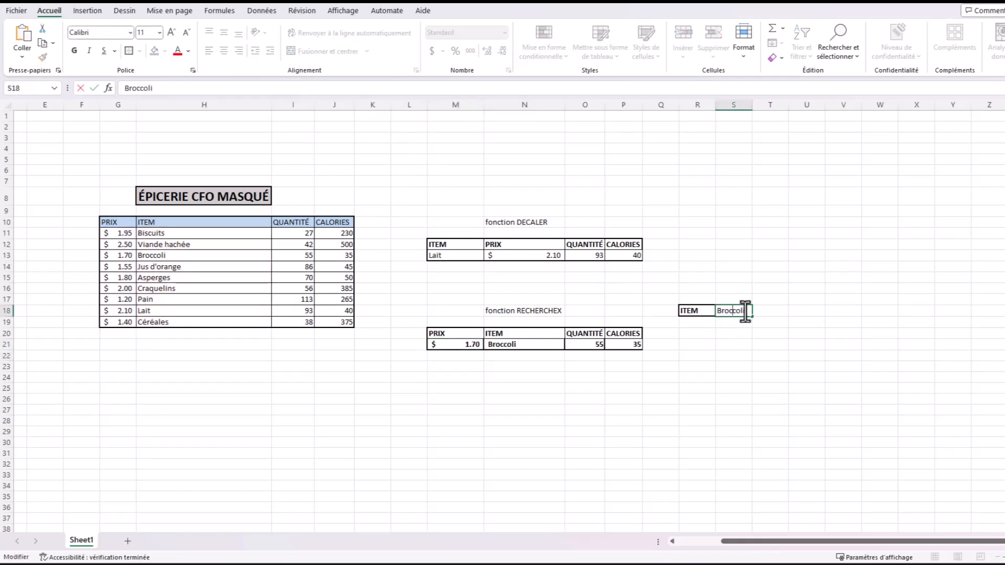
drag(732, 314, 717, 314)
text(B*)
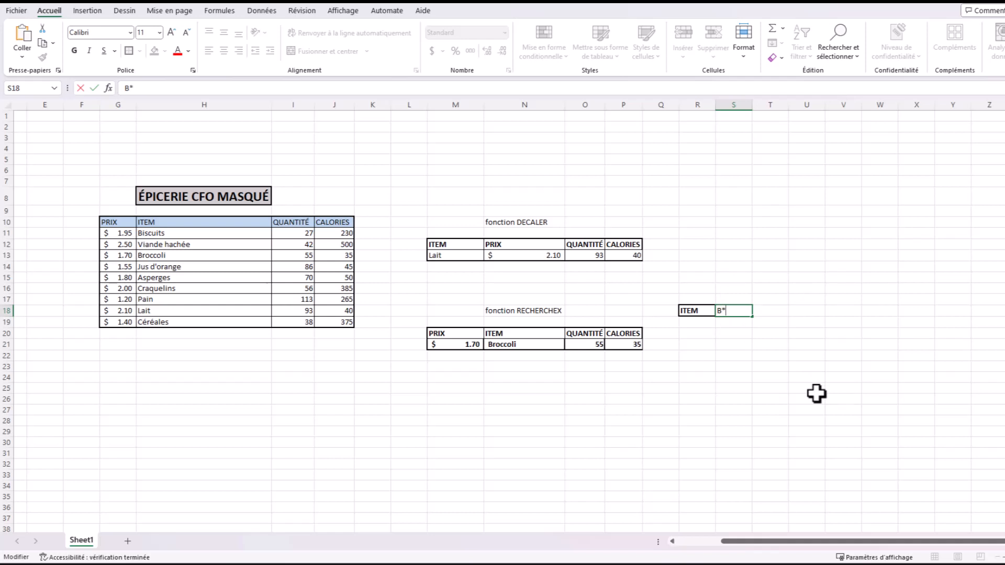
key(Return)
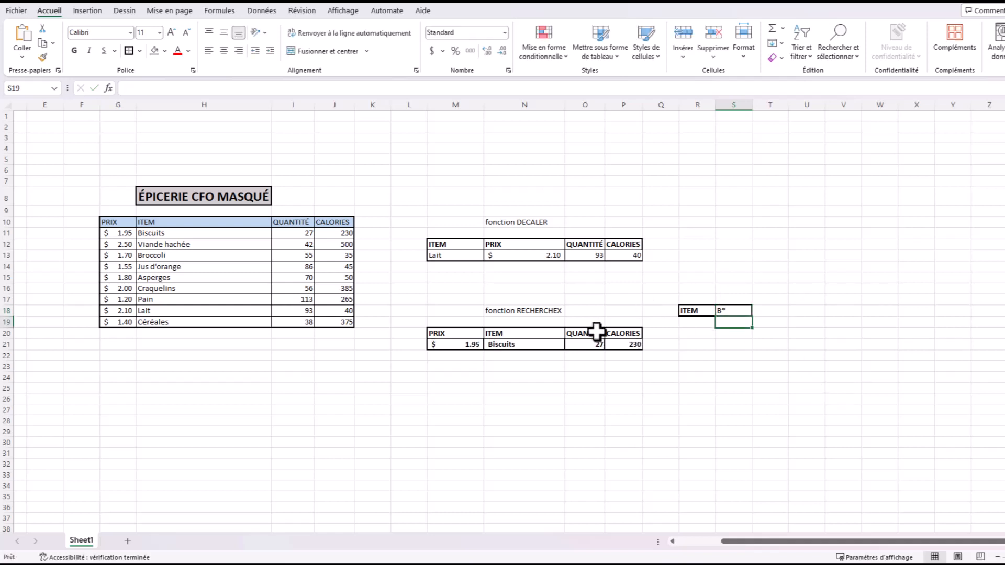
Step: Narrow the wildcard lookup item in S18 to Bro*
click(740, 311)
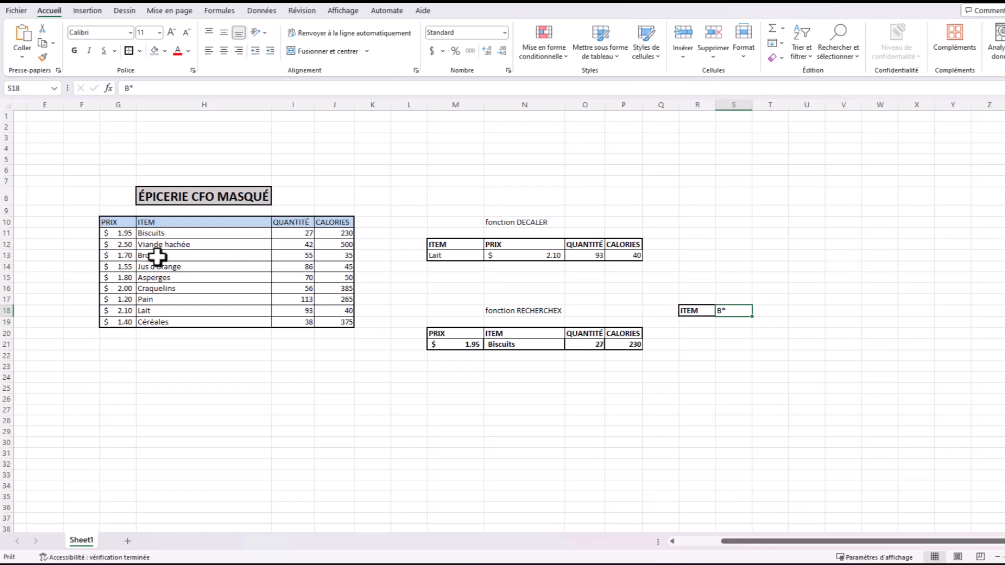
double_click(736, 310)
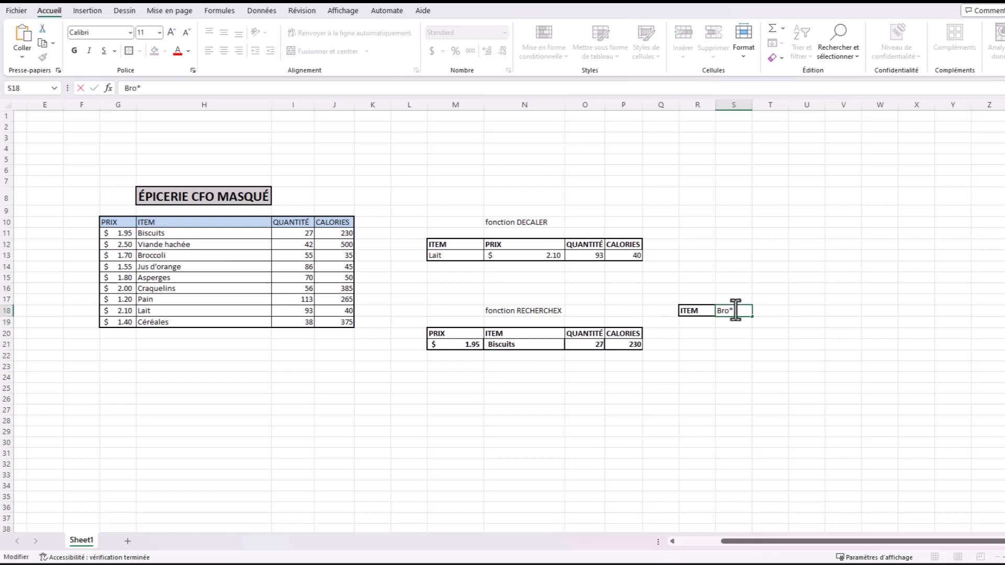
key(Return)
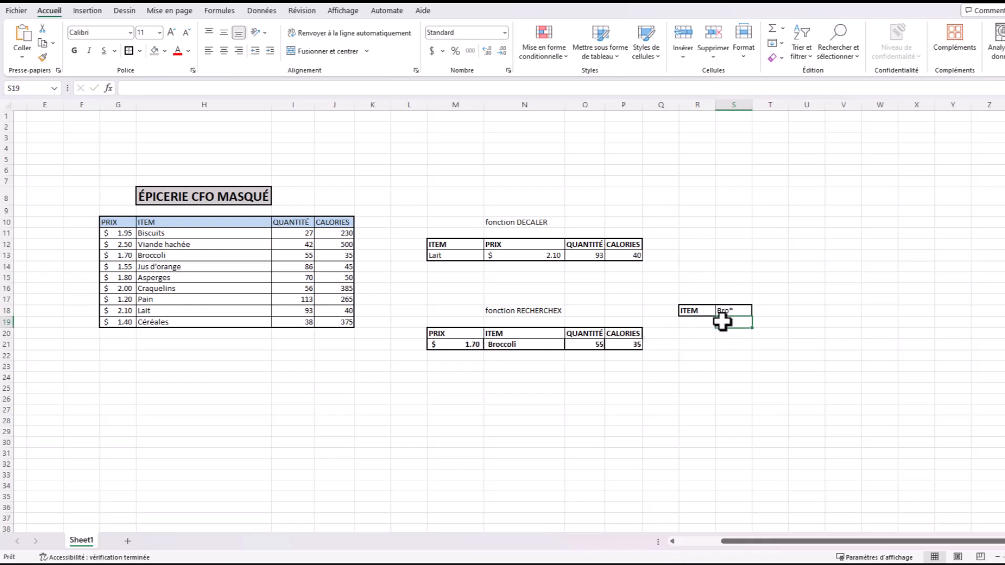
Step: Change the wildcard lookup item in S18 to Jus*
double_click(736, 310)
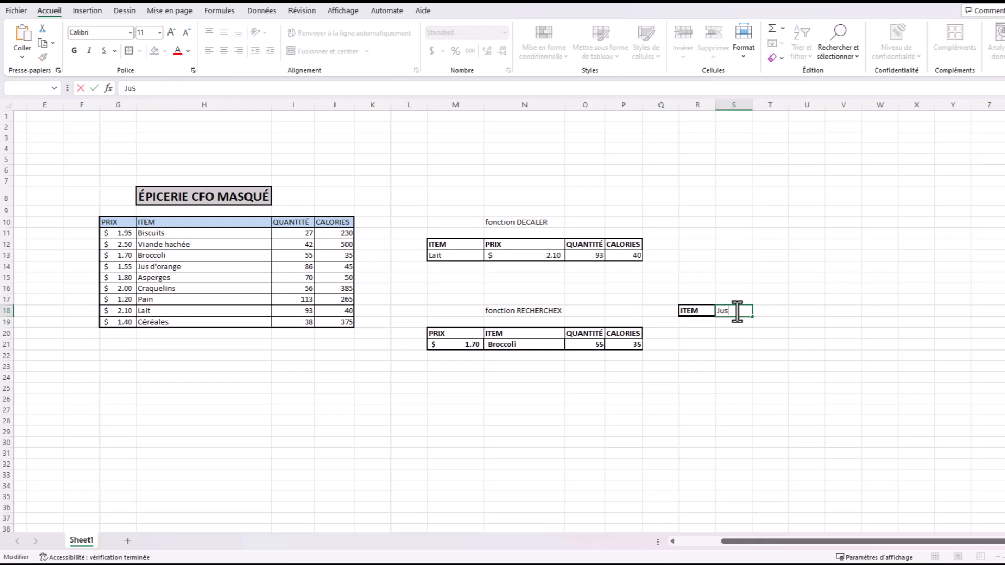
text(Jus)
key(Return)
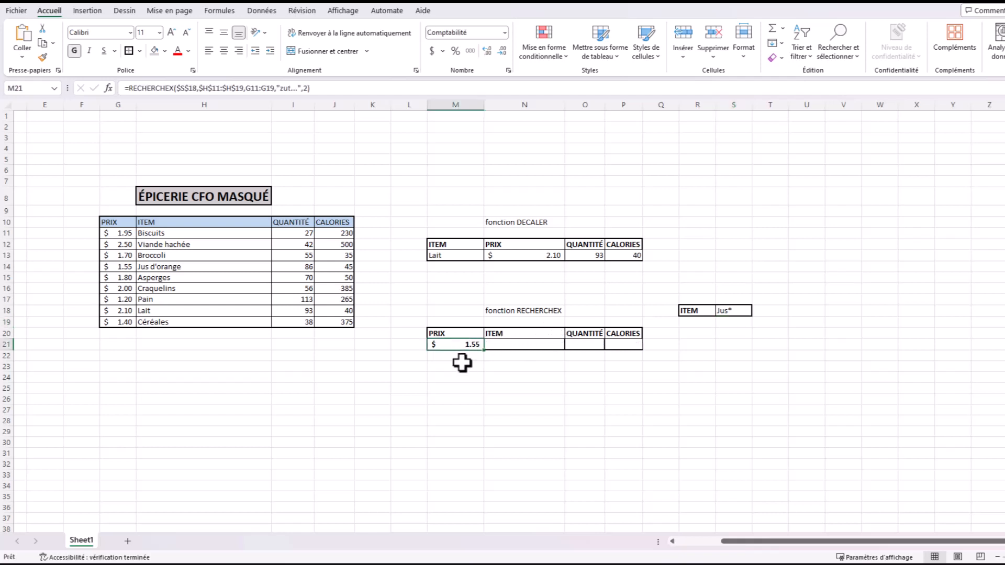
Step: Extend the tableau_renvoyé argument of the M21 RECHERCHEX formula to G11:J19 so one formula returns the whole row
click(467, 368)
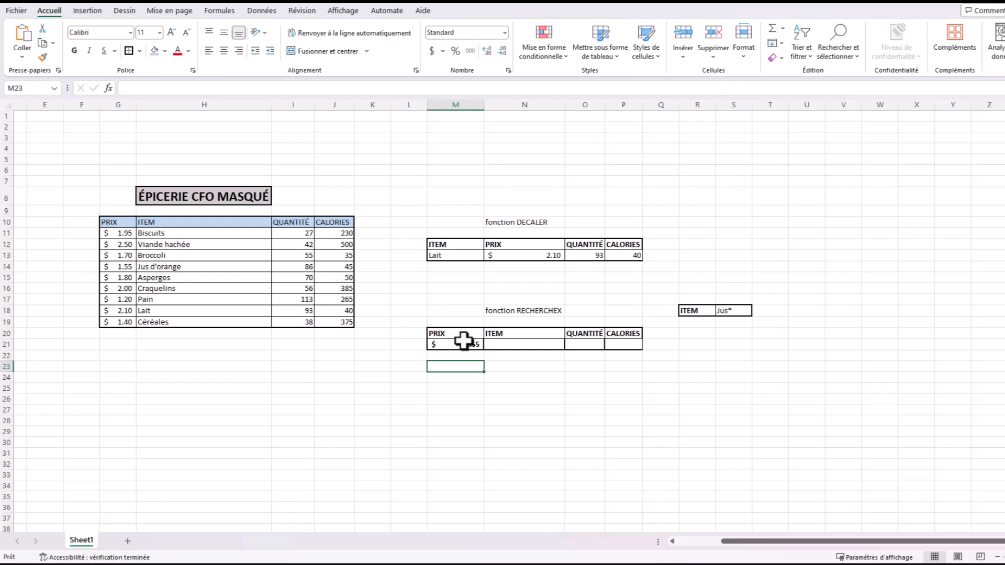
click(463, 343)
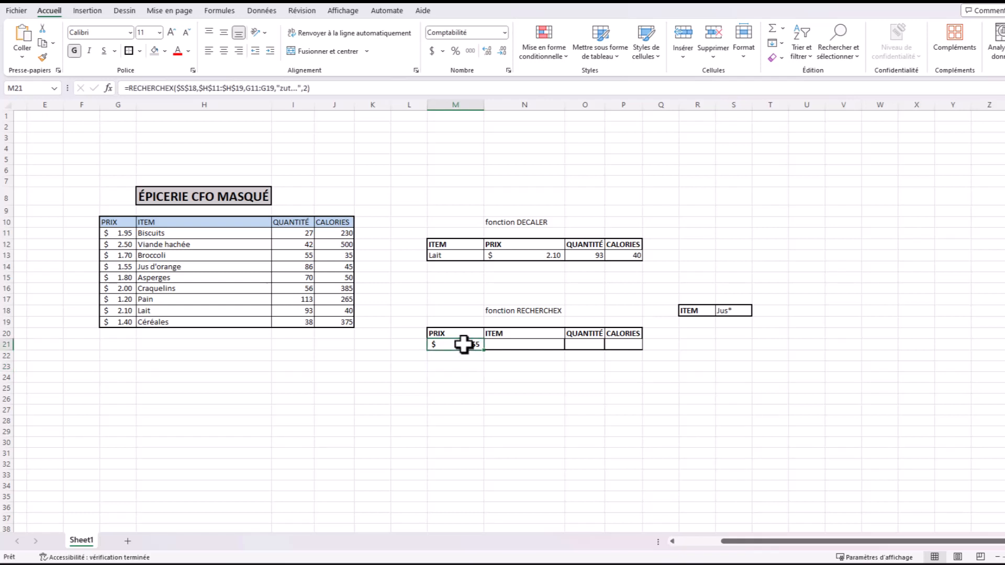
double_click(463, 343)
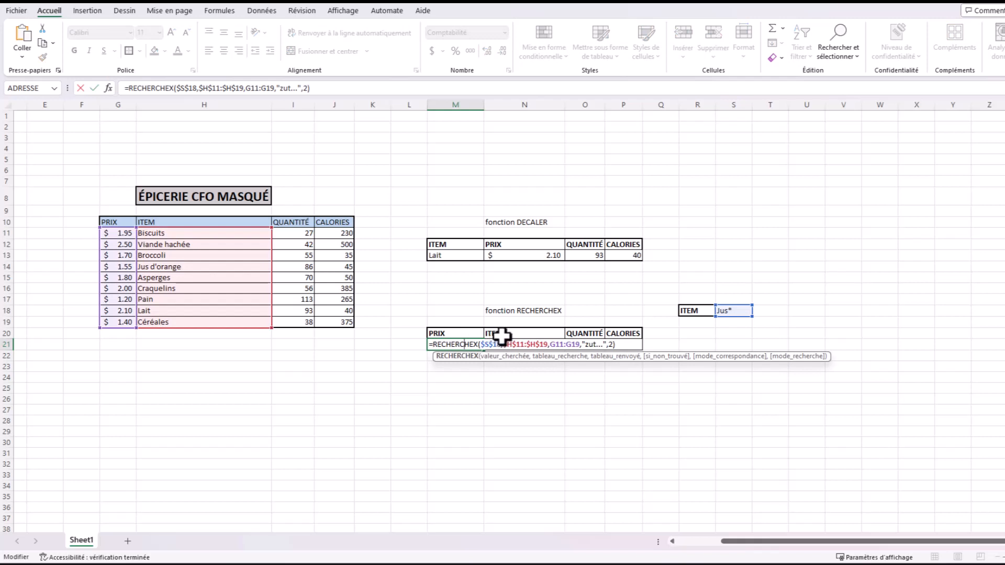
click(562, 344)
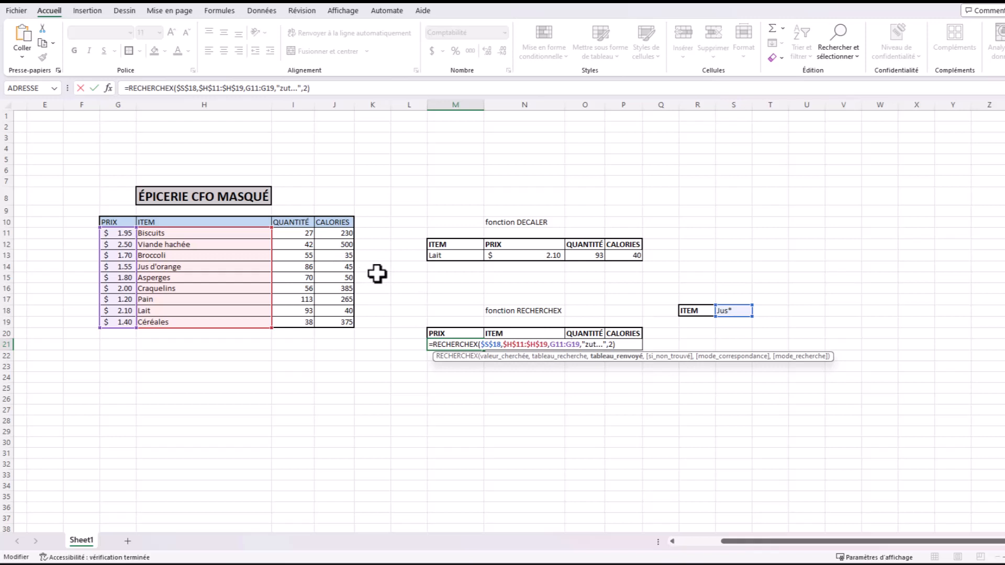
key(BackSpace)
text(j)
key(Return)
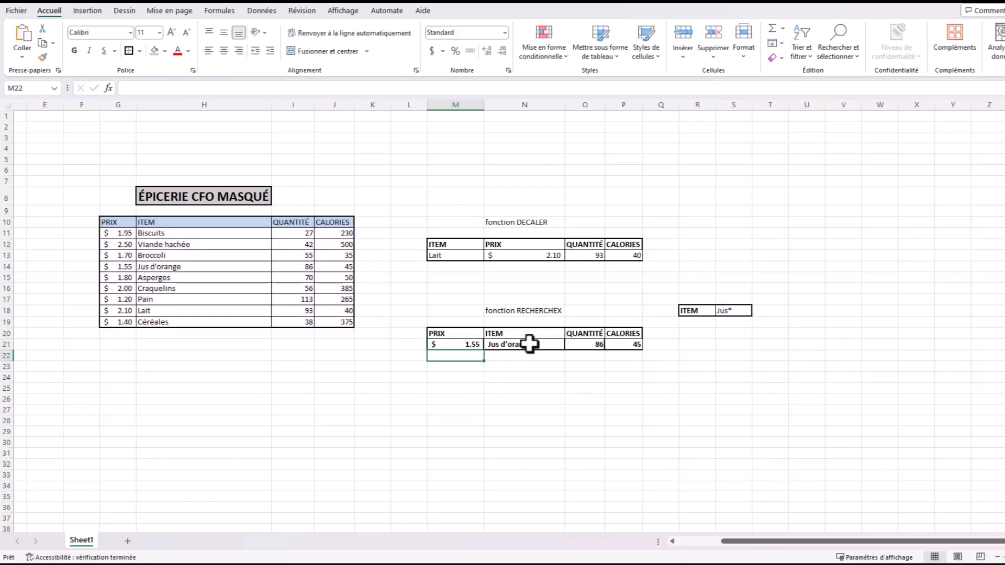
Step: Set the wildcard lookup item in S18 to Céré*
click(737, 311)
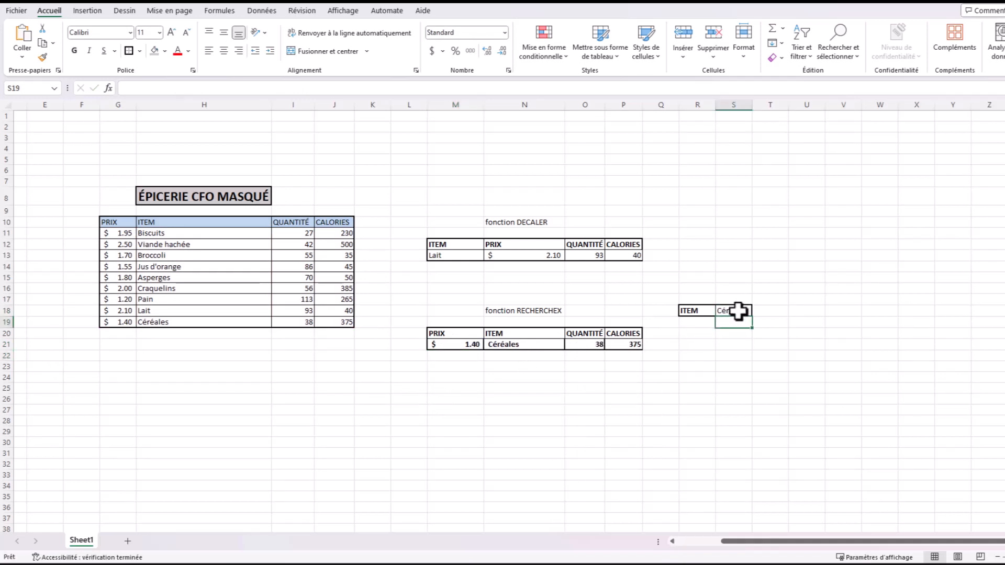
click(738, 311)
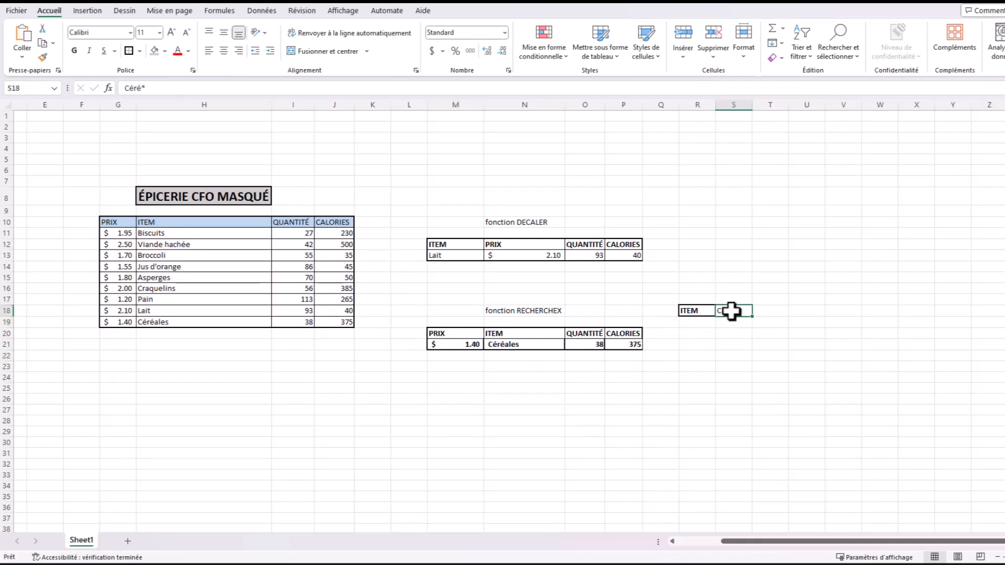
Step: Compare the RECHERCHEX formula in M21 with the spilled one in N21, and try to clear N21's content
click(471, 345)
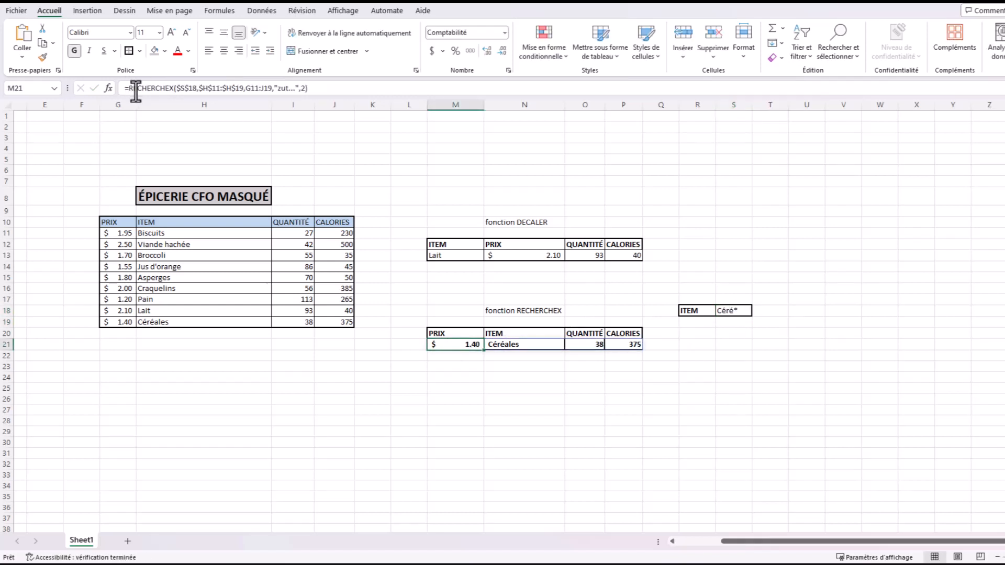
click(534, 347)
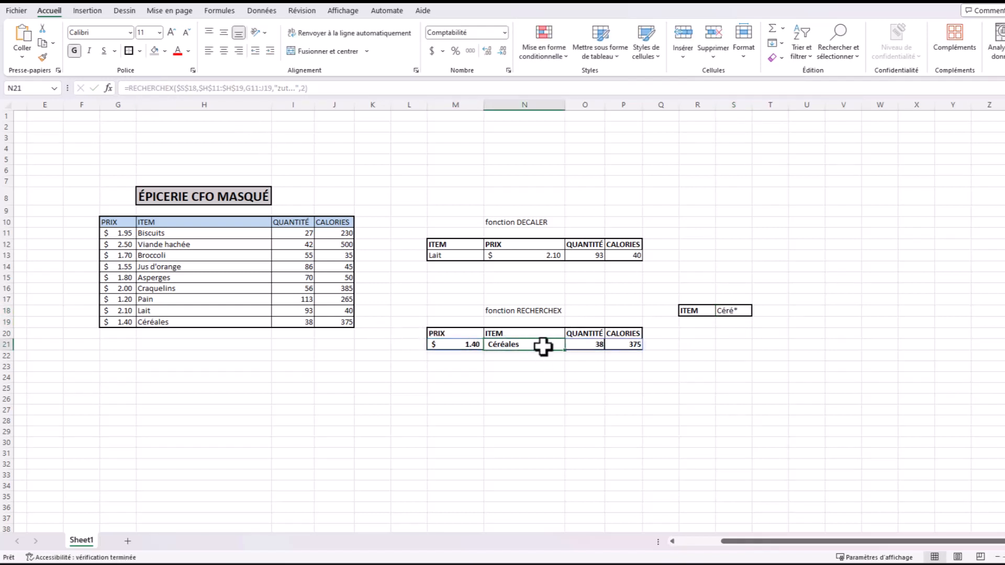
key(BackSpace)
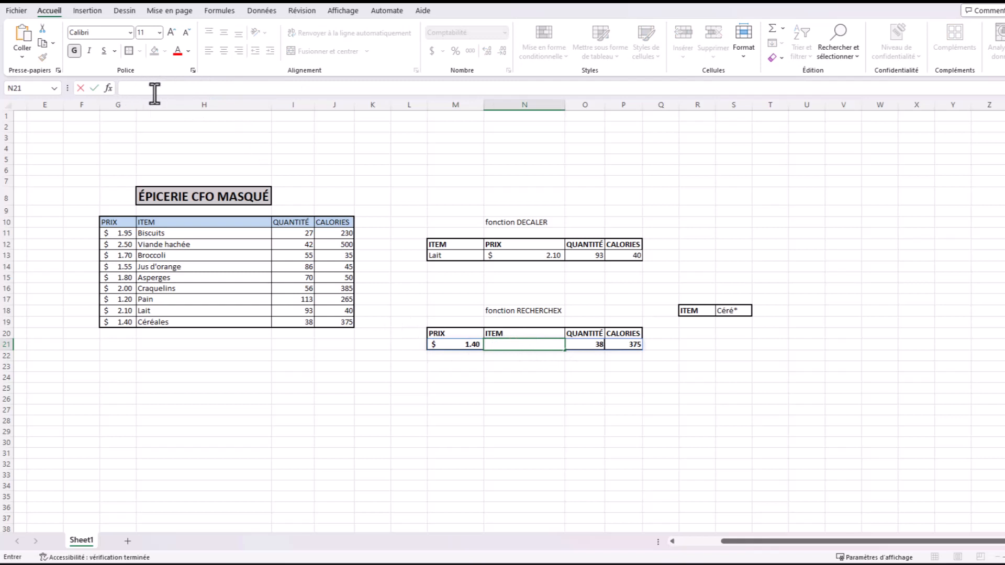
click(463, 367)
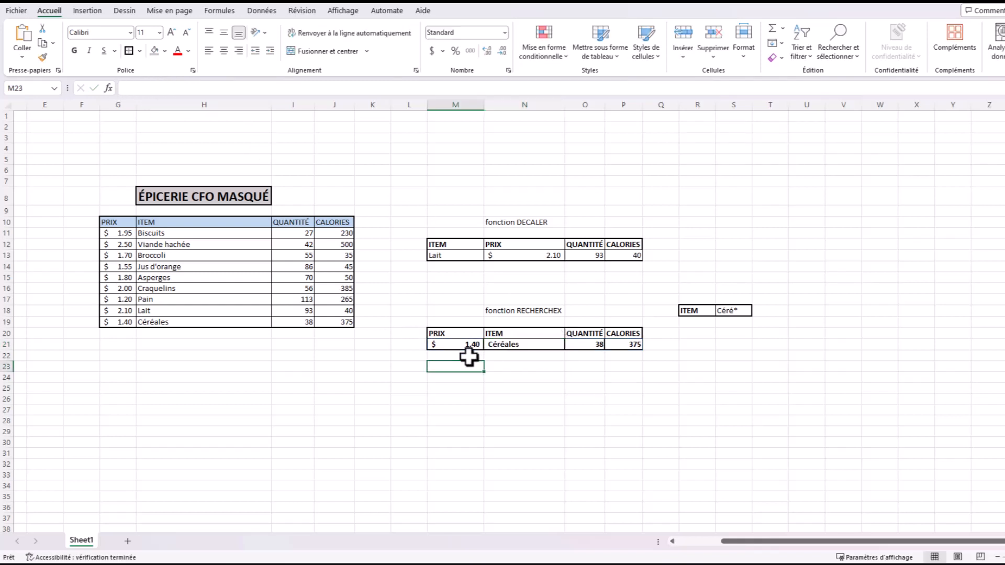